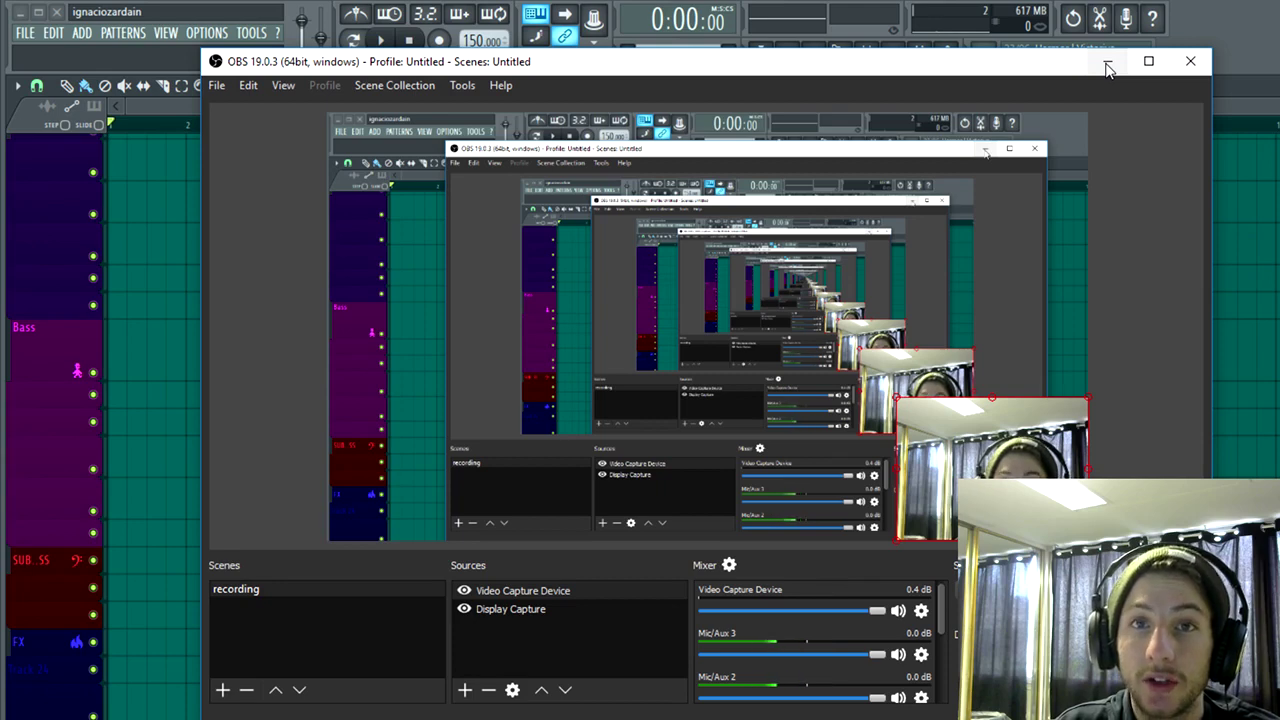
Step: Minimize the OBS window and bring up the mixer in FL Studio
{"action": "left_click", "coordinate": [1107, 66]}
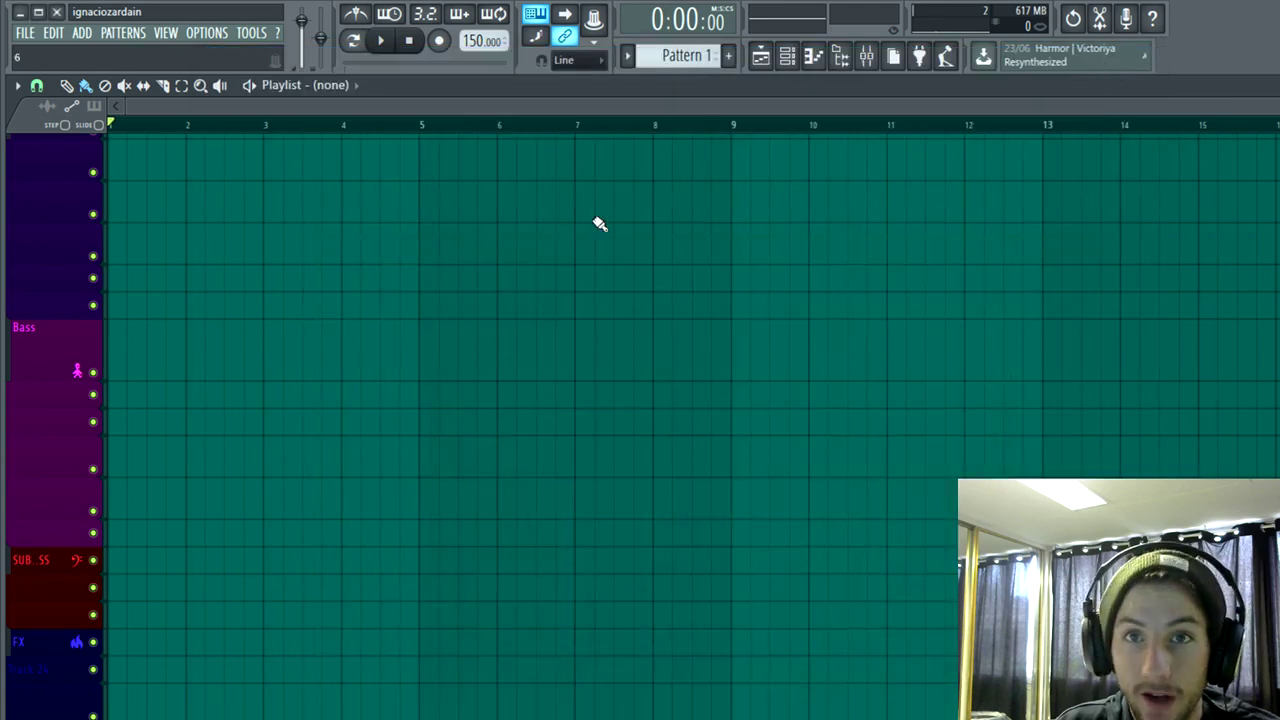
{"action": "left_click", "coordinate": [787, 56]}
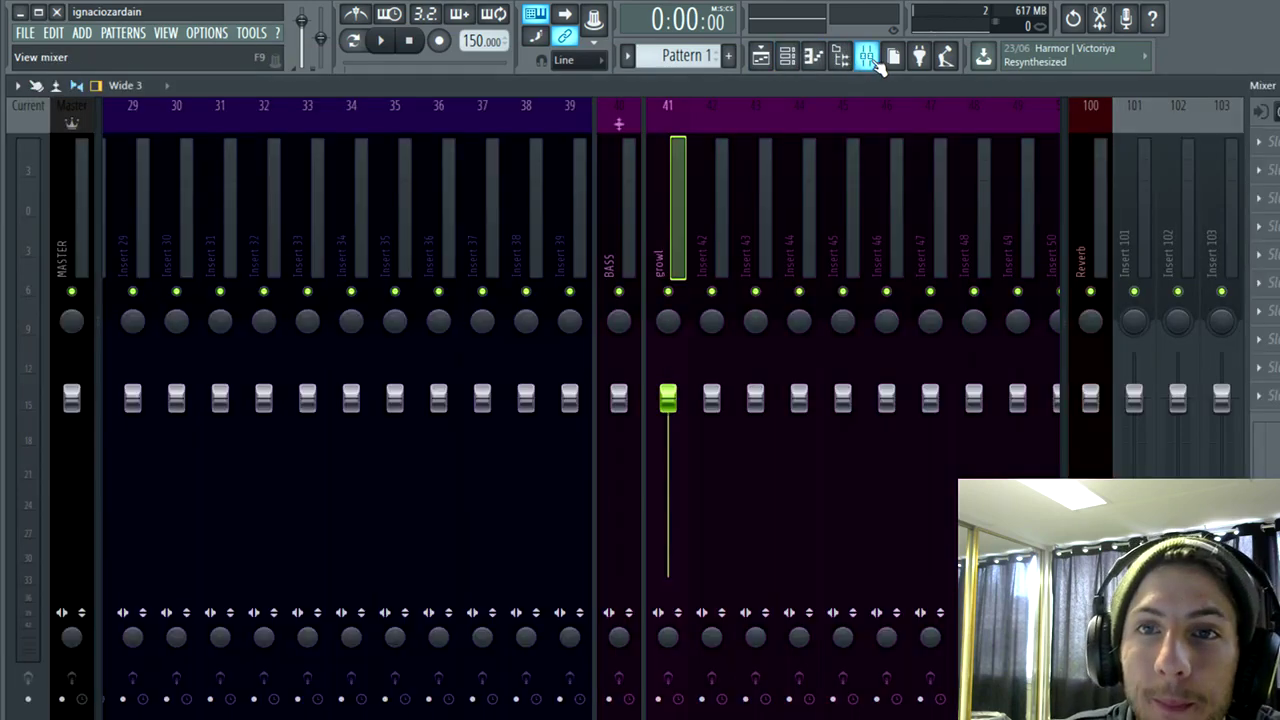
{"action": "left_click", "coordinate": [868, 57]}
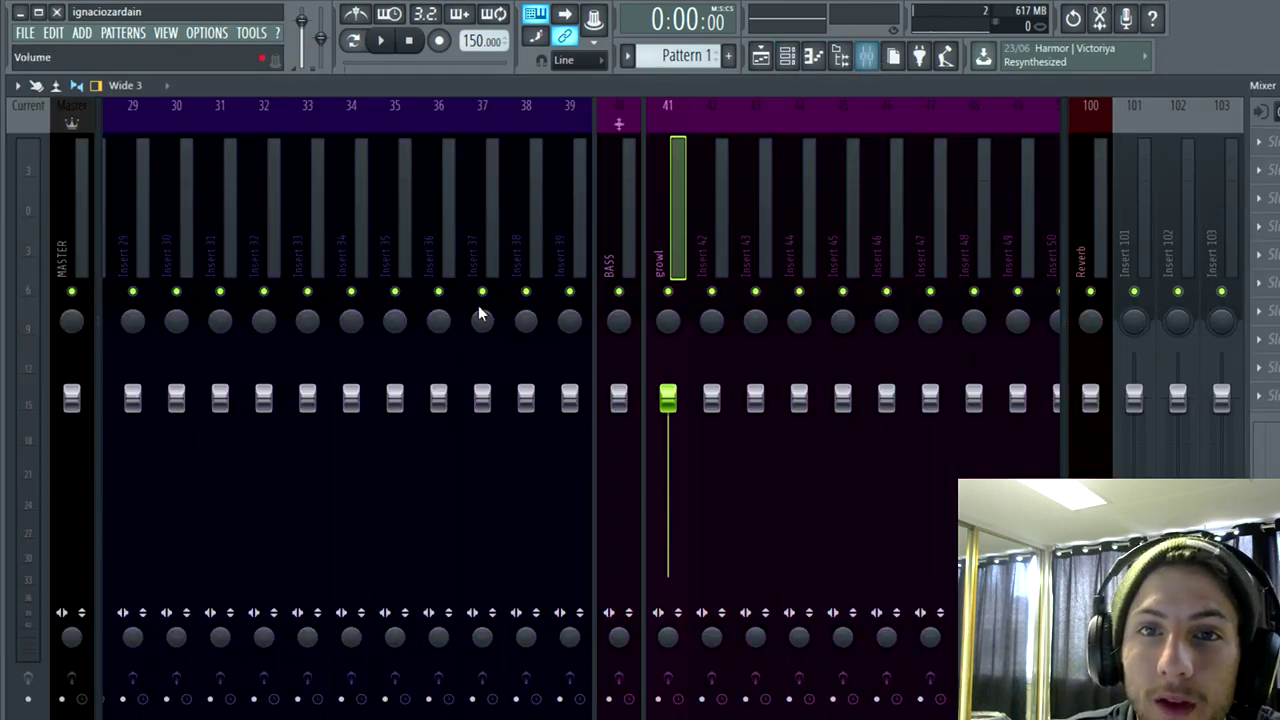
Step: Load TDR Nova from the plugin database into the first effect slot of the growl track, with its window fully in view
{"action": "left_click", "coordinate": [1260, 141]}
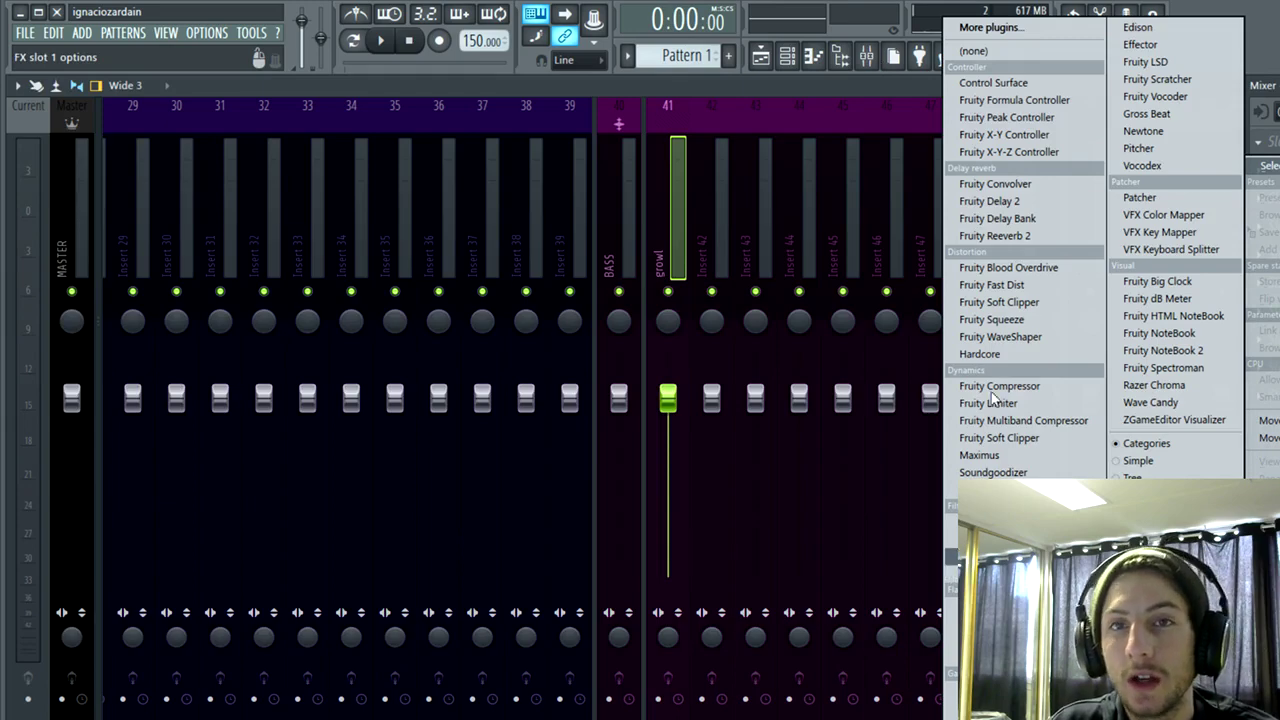
{"action": "left_click", "coordinate": [844, 95]}
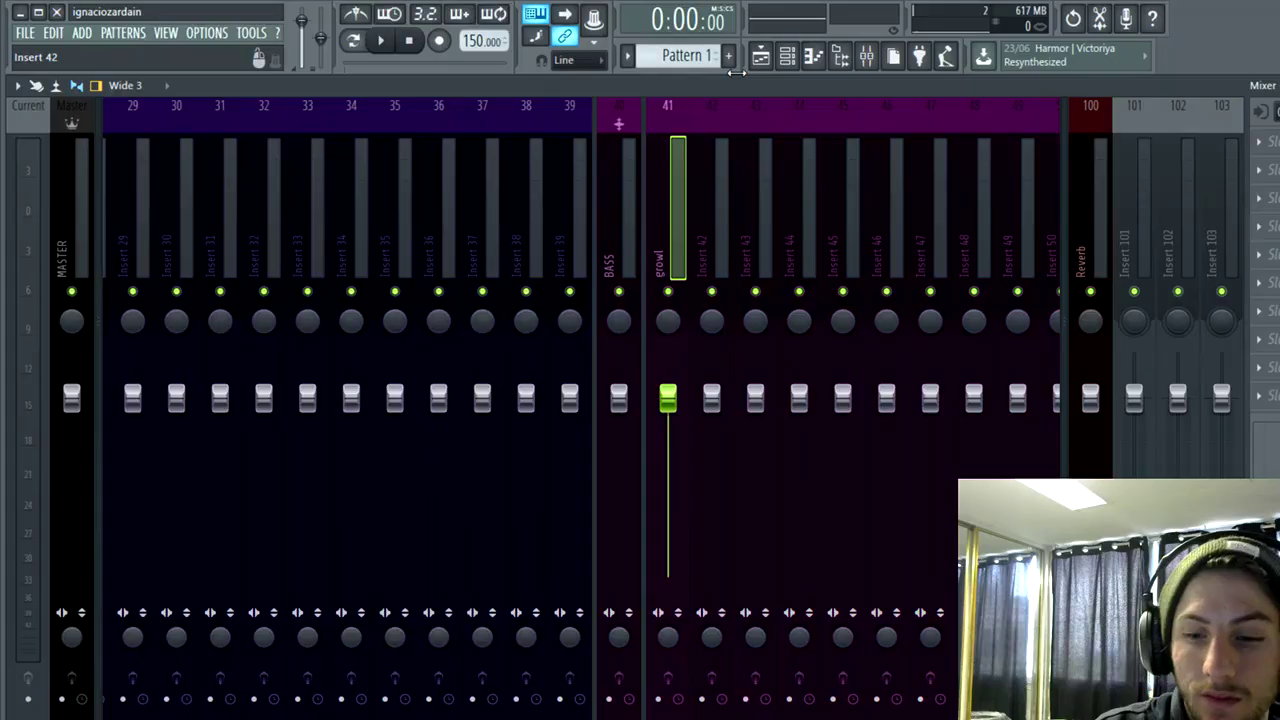
{"action": "key", "text": "alt+F8"}
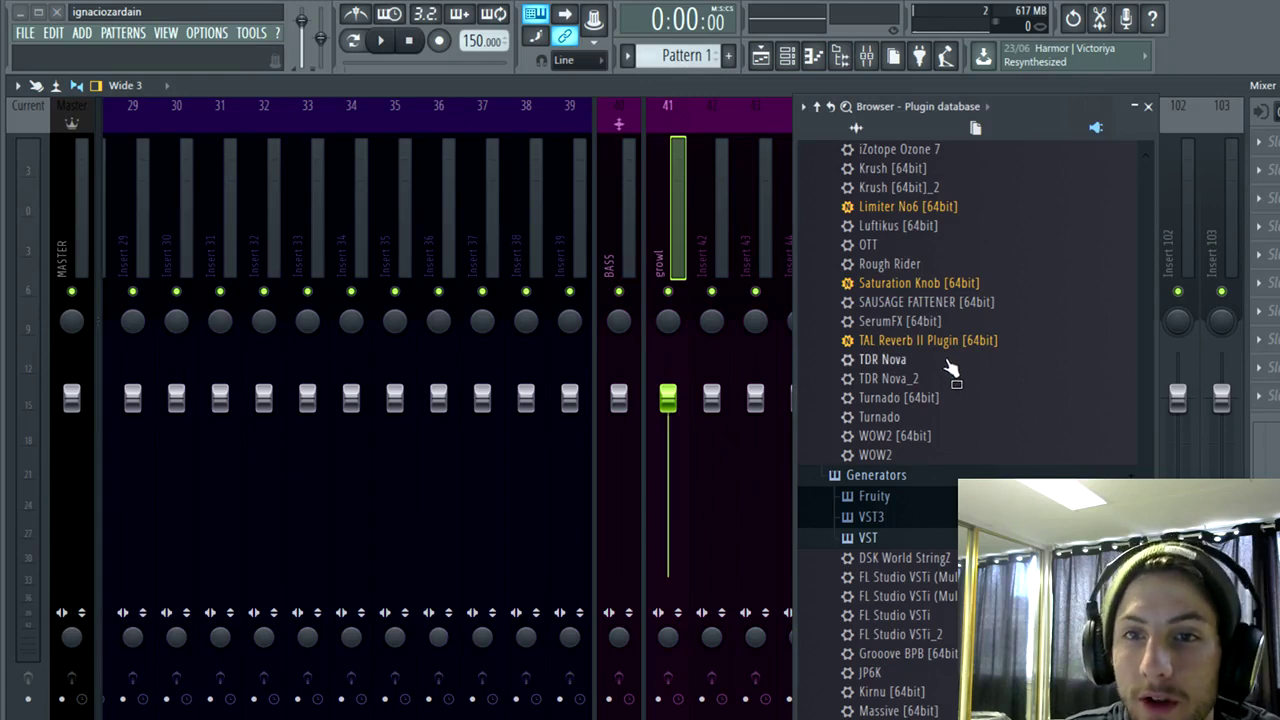
{"action": "left_click_drag", "start_coordinate": [886, 364], "coordinate": [1232, 178]}
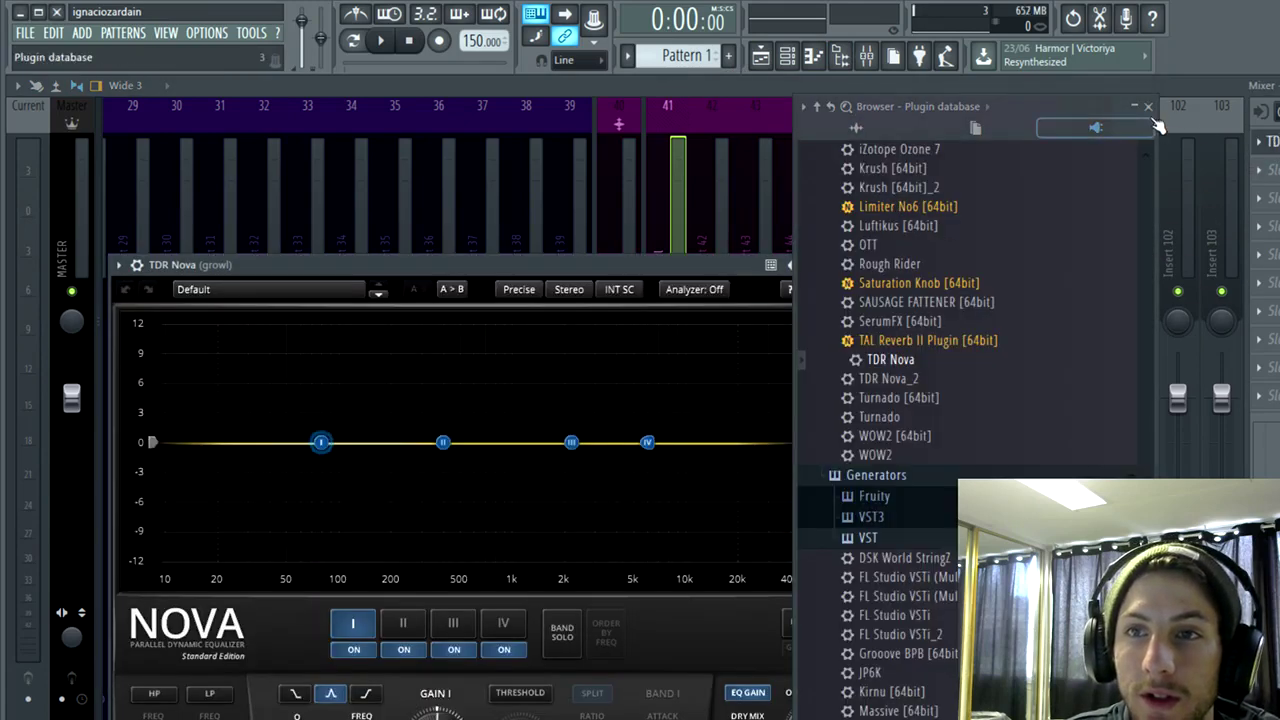
{"action": "left_click", "coordinate": [1148, 106]}
{"action": "left_click_drag", "start_coordinate": [642, 264], "coordinate": [790, 140]}
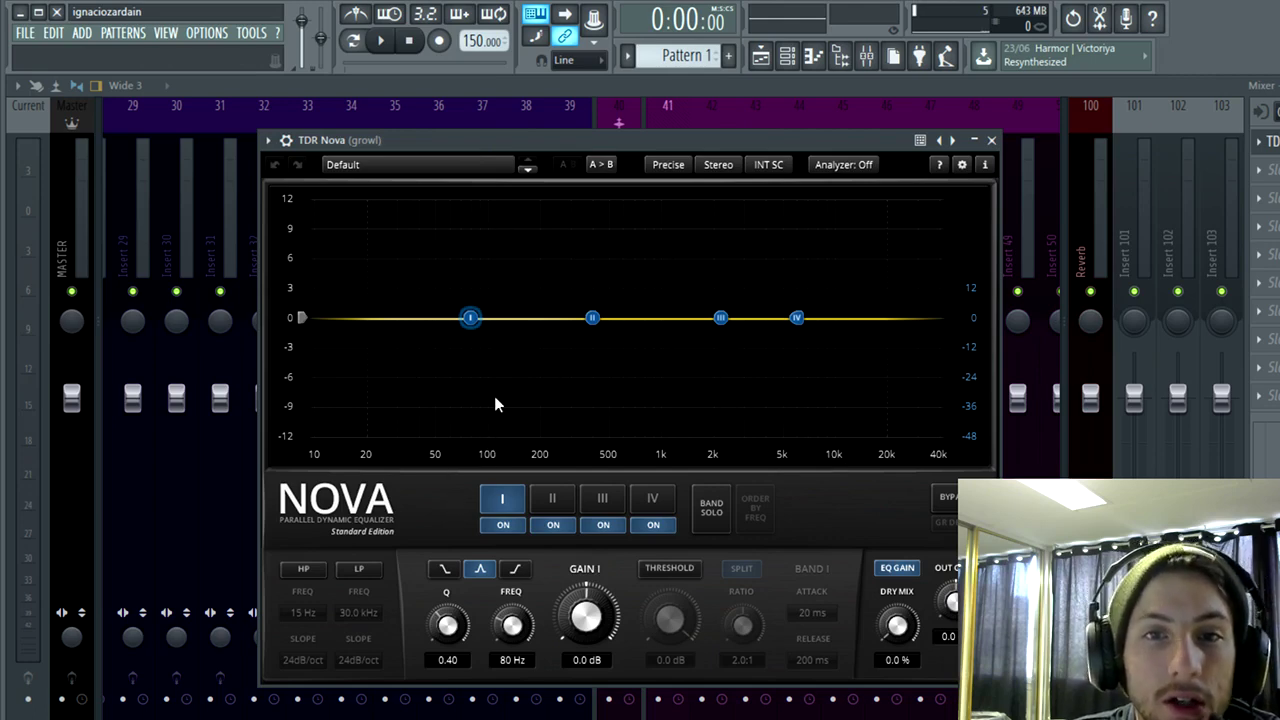
Step: Go through EQ bands II, III and IV to view their settings
{"action": "left_click", "coordinate": [555, 499]}
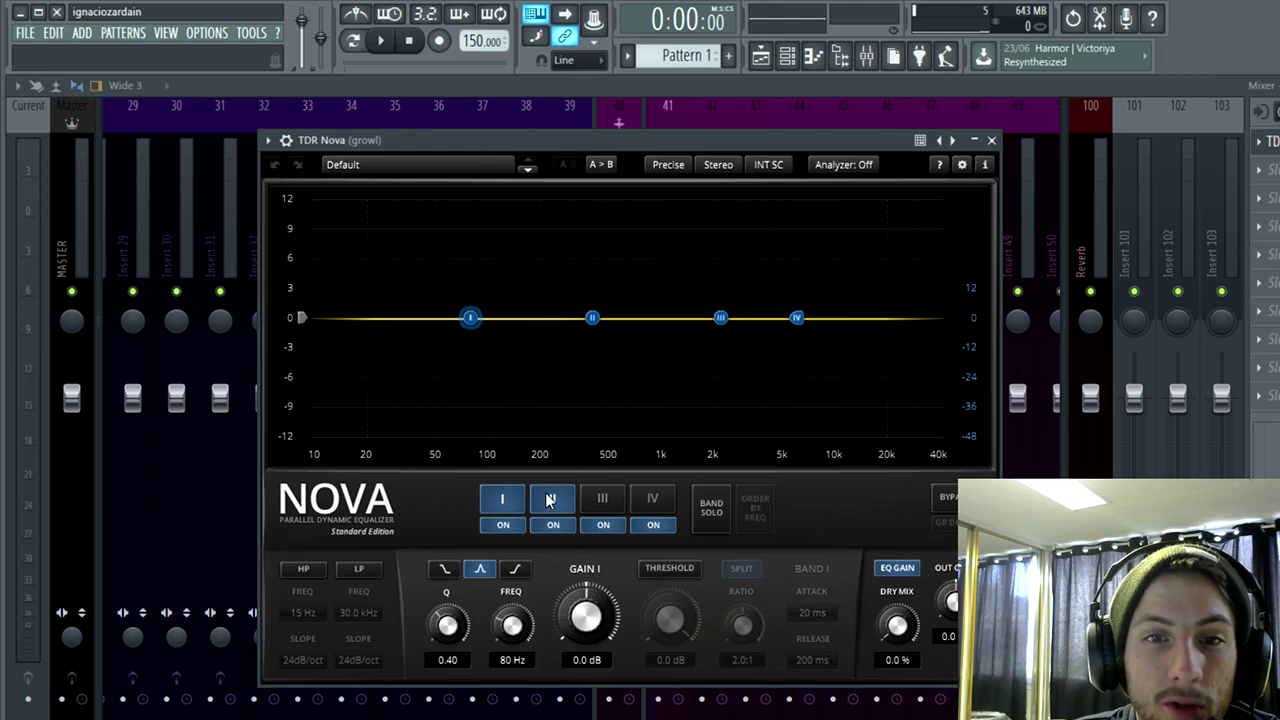
{"action": "left_click", "coordinate": [605, 505]}
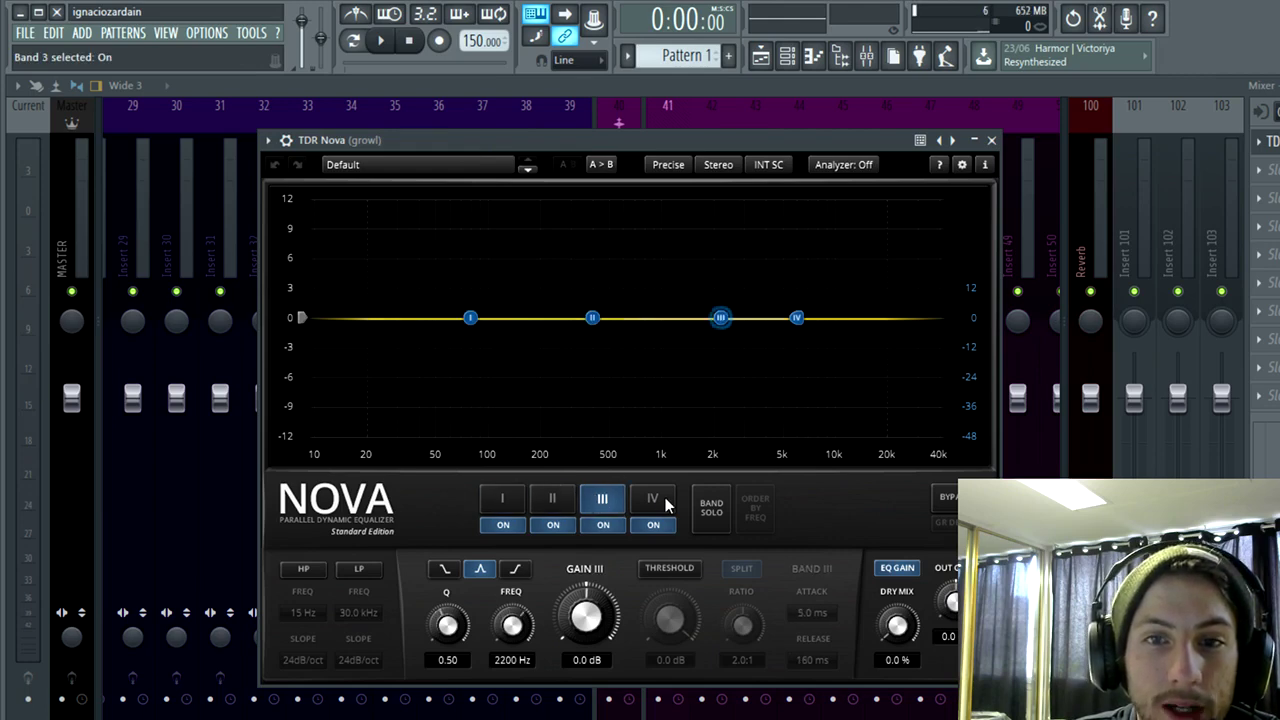
{"action": "left_click", "coordinate": [665, 502]}
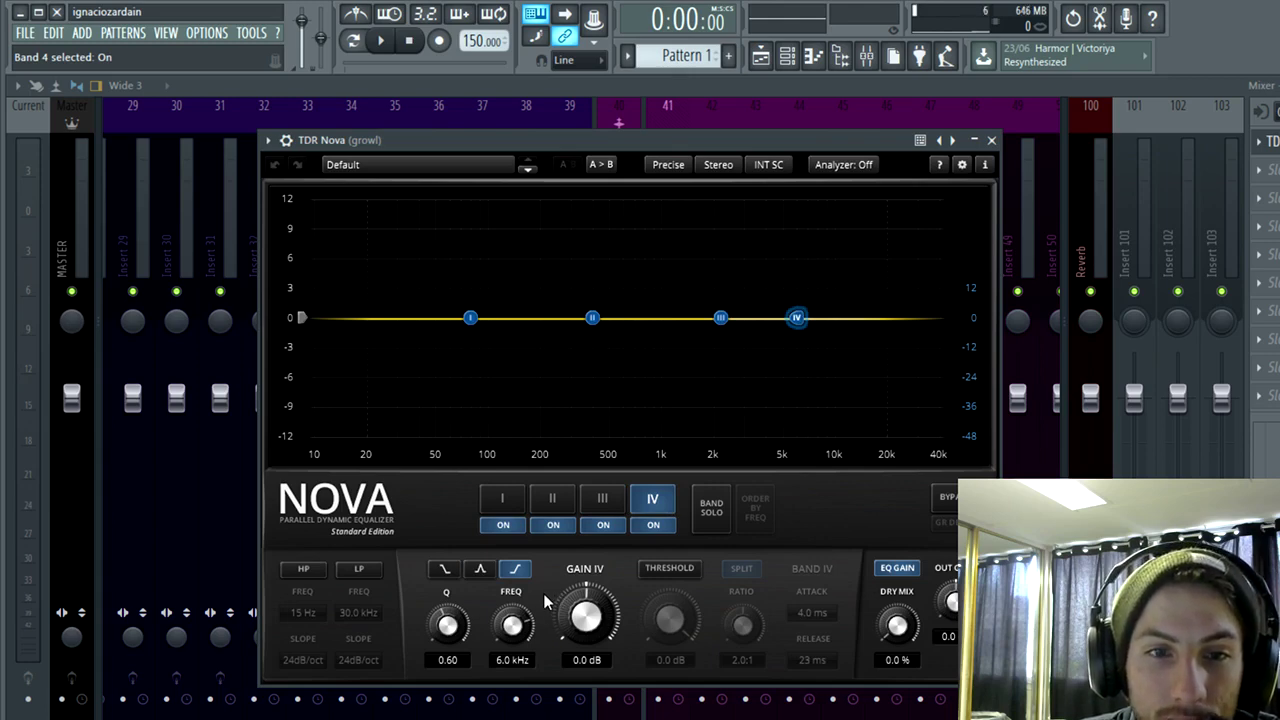
Step: Try cutting band III near 1.7 kHz and boosting band II by 3.5 dB at 629 Hz, set the analyzer to In, and flatten both bands
{"action": "left_click_drag", "start_coordinate": [735, 323], "coordinate": [695, 394]}
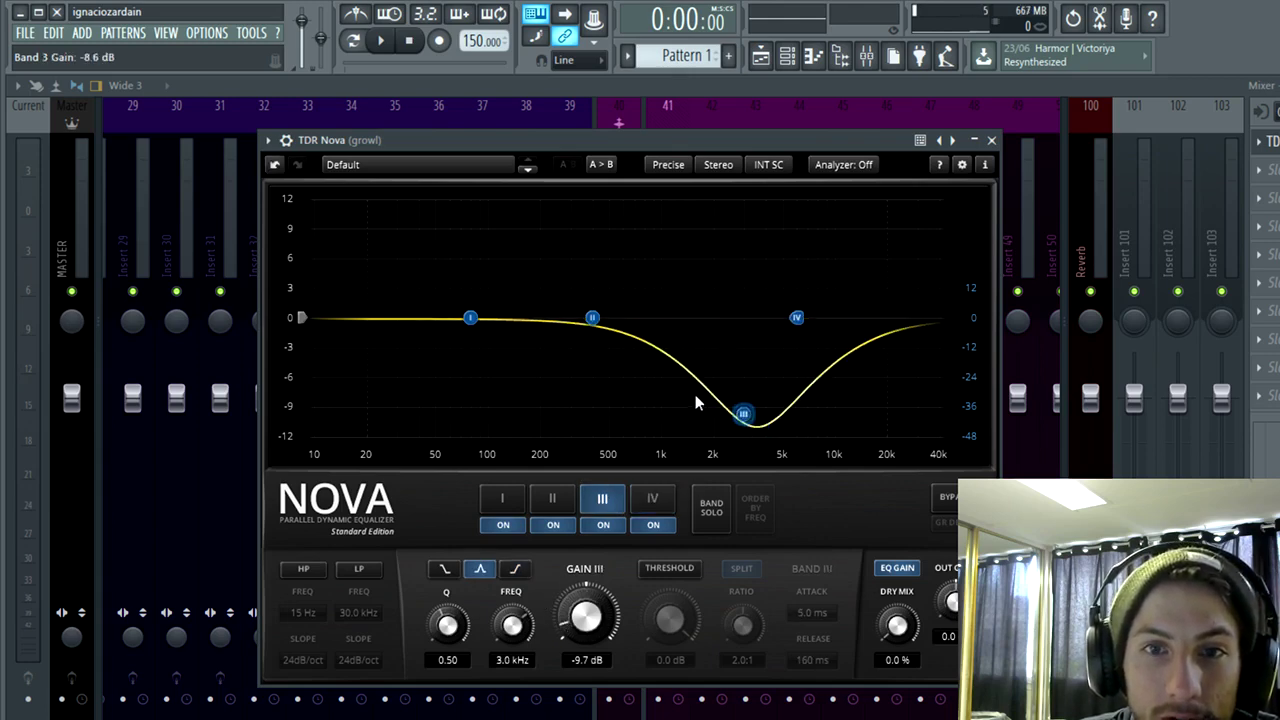
{"action": "left_click_drag", "start_coordinate": [591, 317], "coordinate": [626, 283]}
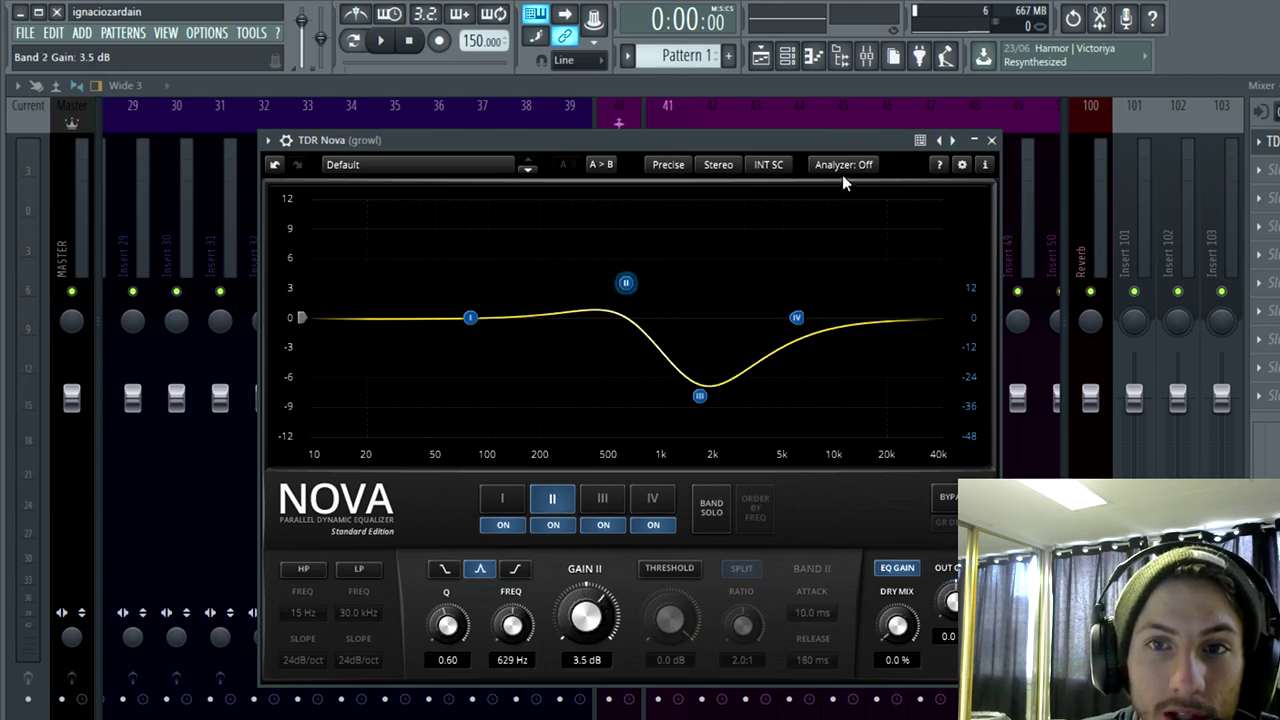
{"action": "left_click", "coordinate": [842, 165]}
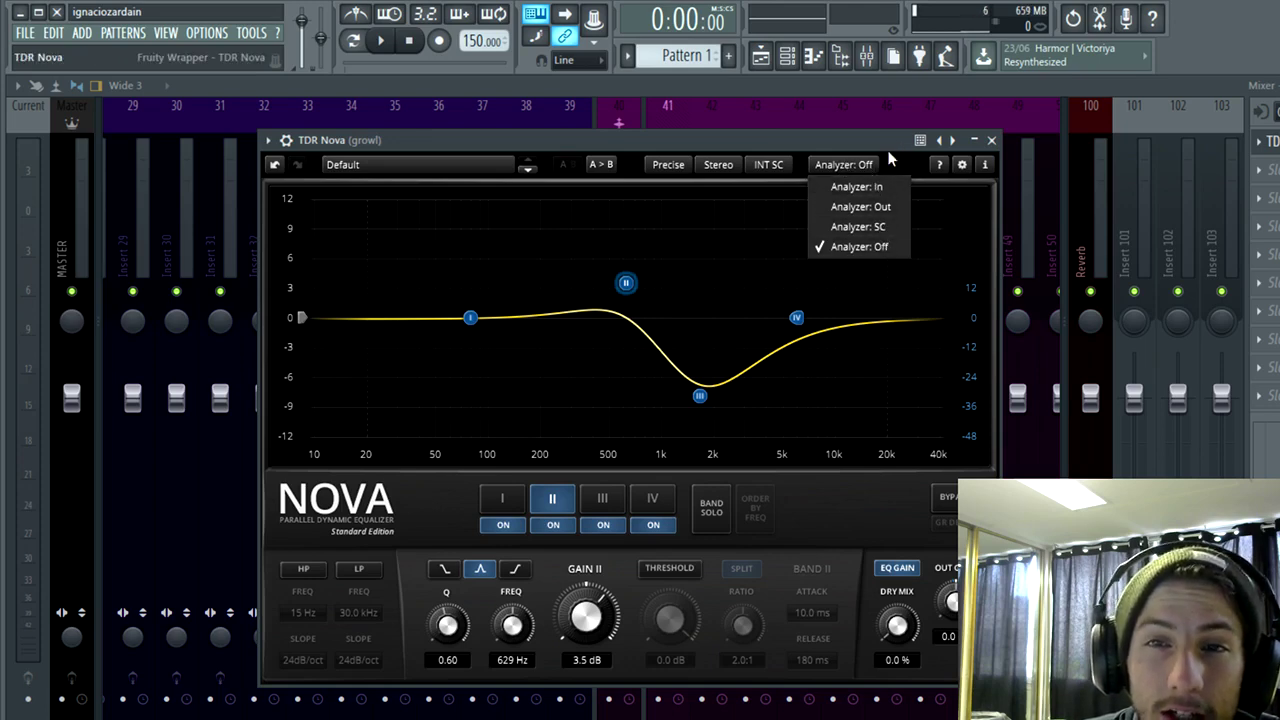
{"action": "left_click", "coordinate": [863, 186]}
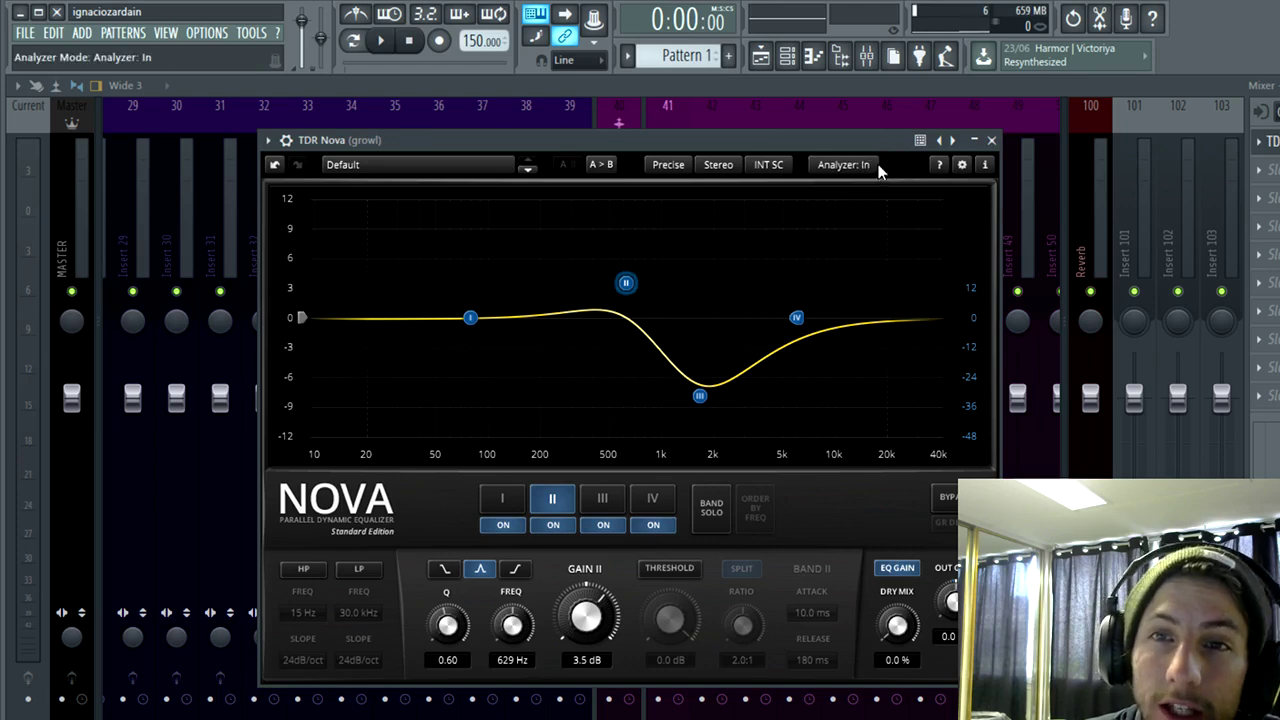
{"action": "left_click_drag", "start_coordinate": [700, 395], "coordinate": [712, 317]}
{"action": "left_click_drag", "start_coordinate": [626, 283], "coordinate": [606, 322]}
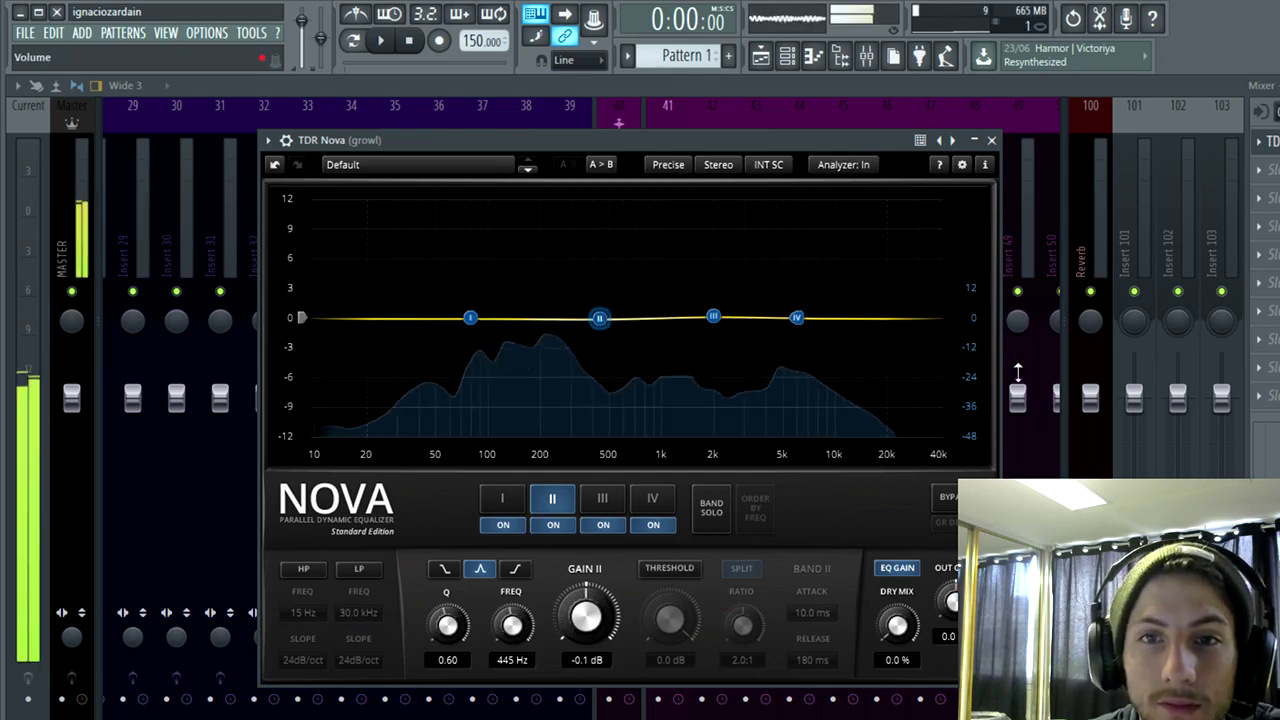
Step: Compare the analyzer's Out, Off and SC modes while playing notes, and set it back to In
{"action": "left_click", "coordinate": [841, 166]}
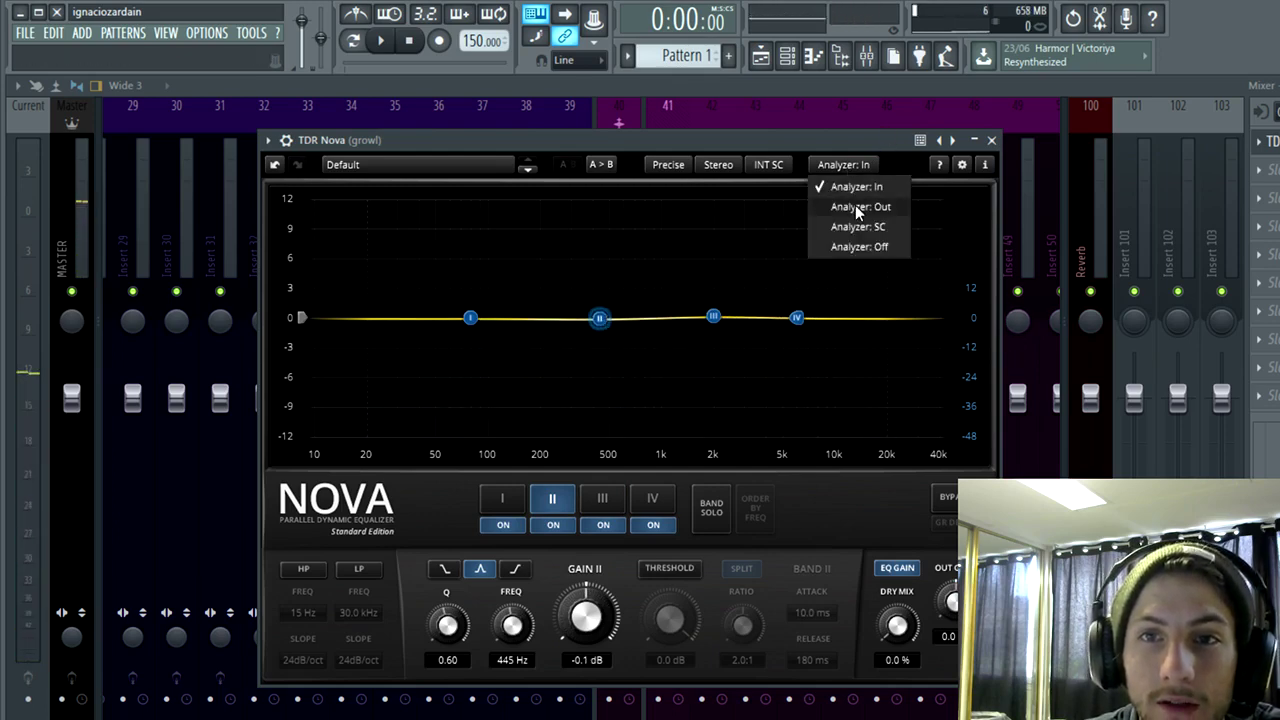
{"action": "left_click", "coordinate": [857, 207]}
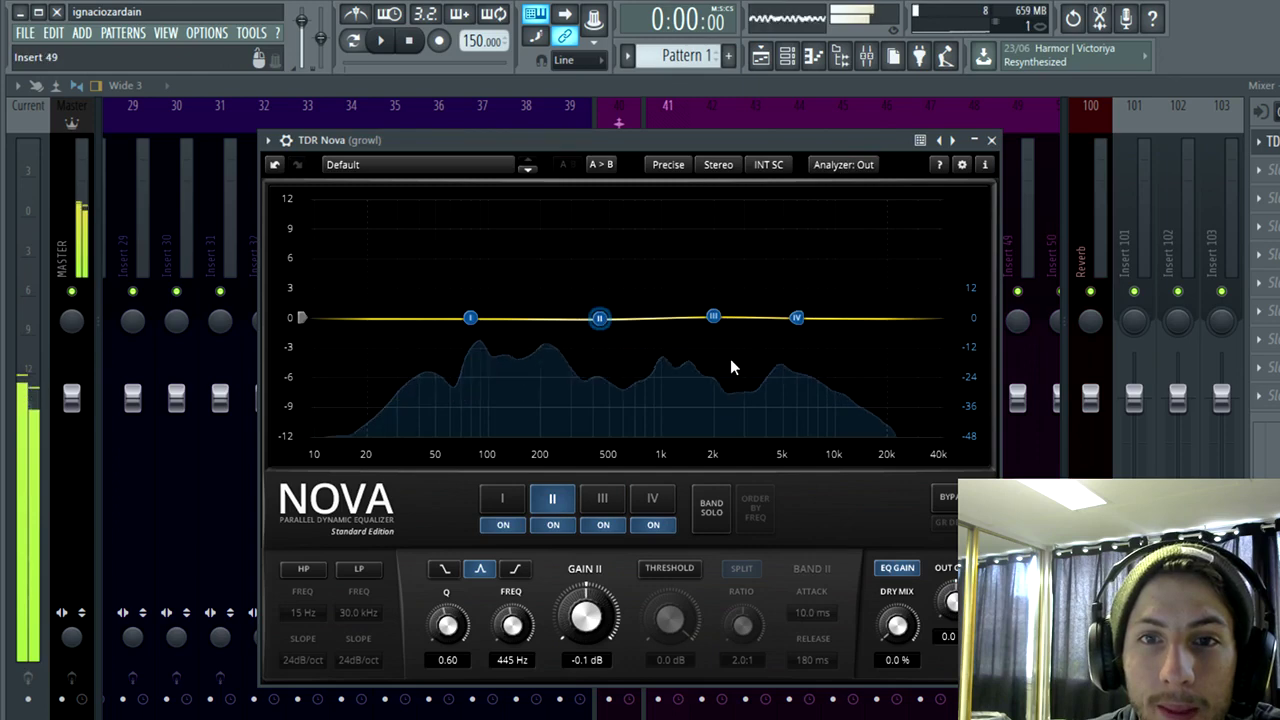
{"action": "left_click", "coordinate": [840, 167]}
{"action": "left_click", "coordinate": [857, 249]}
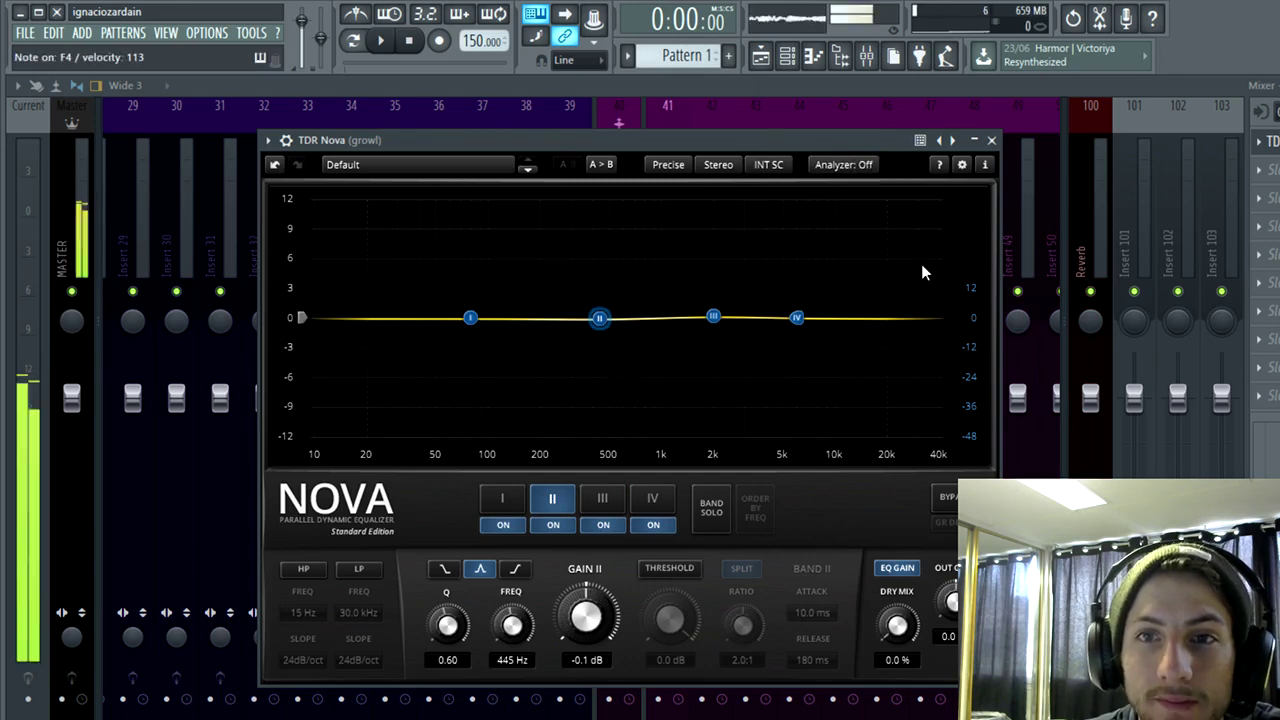
{"action": "left_click", "coordinate": [862, 165]}
{"action": "left_click", "coordinate": [857, 229]}
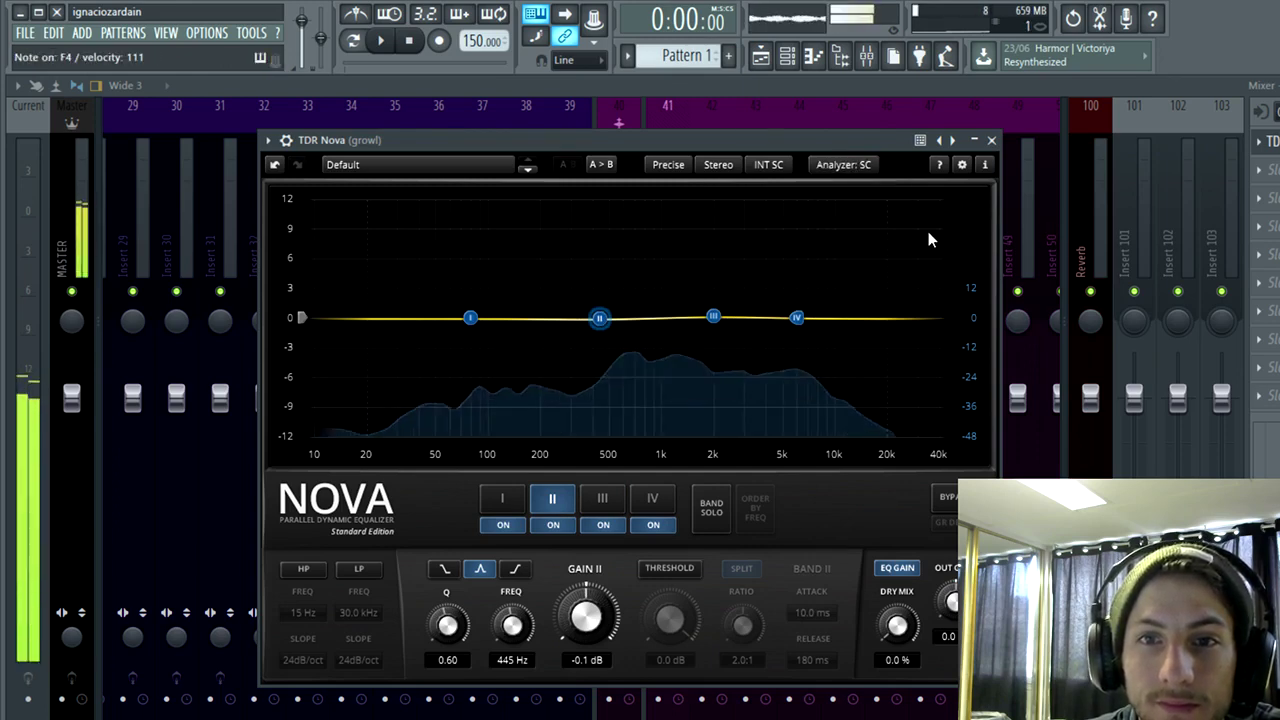
{"action": "left_click", "coordinate": [842, 166]}
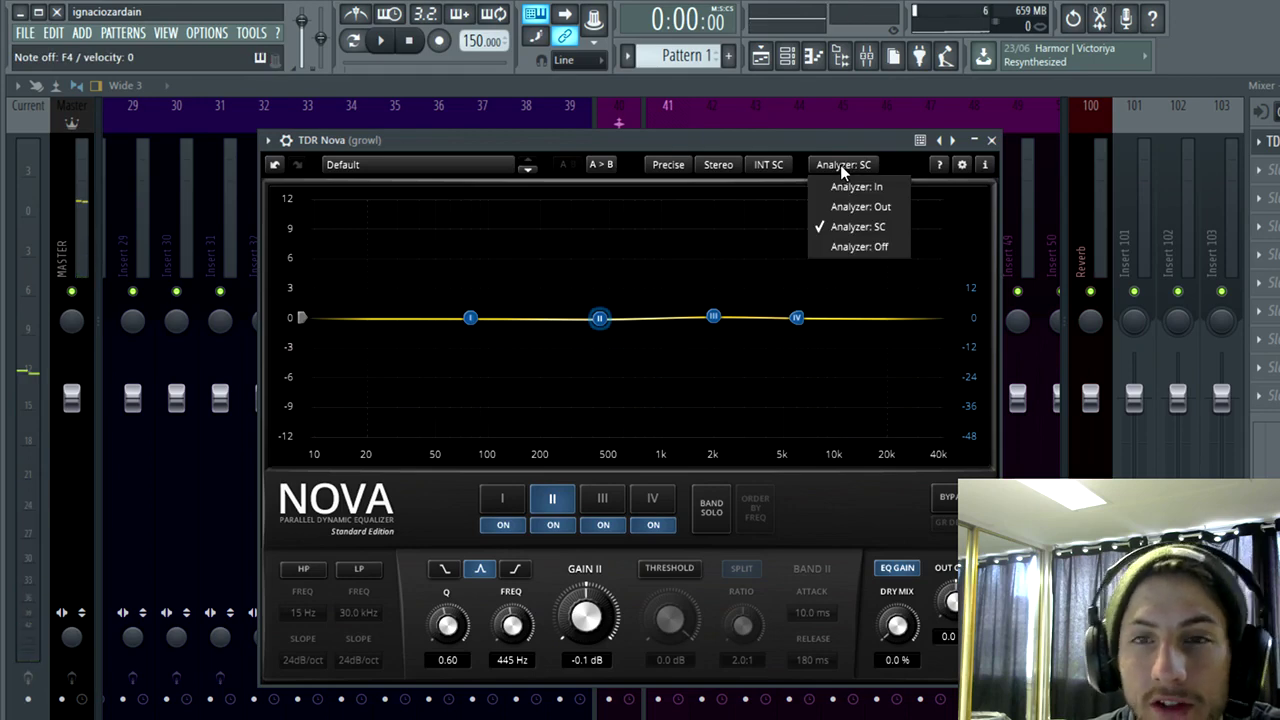
{"action": "left_click", "coordinate": [832, 190]}
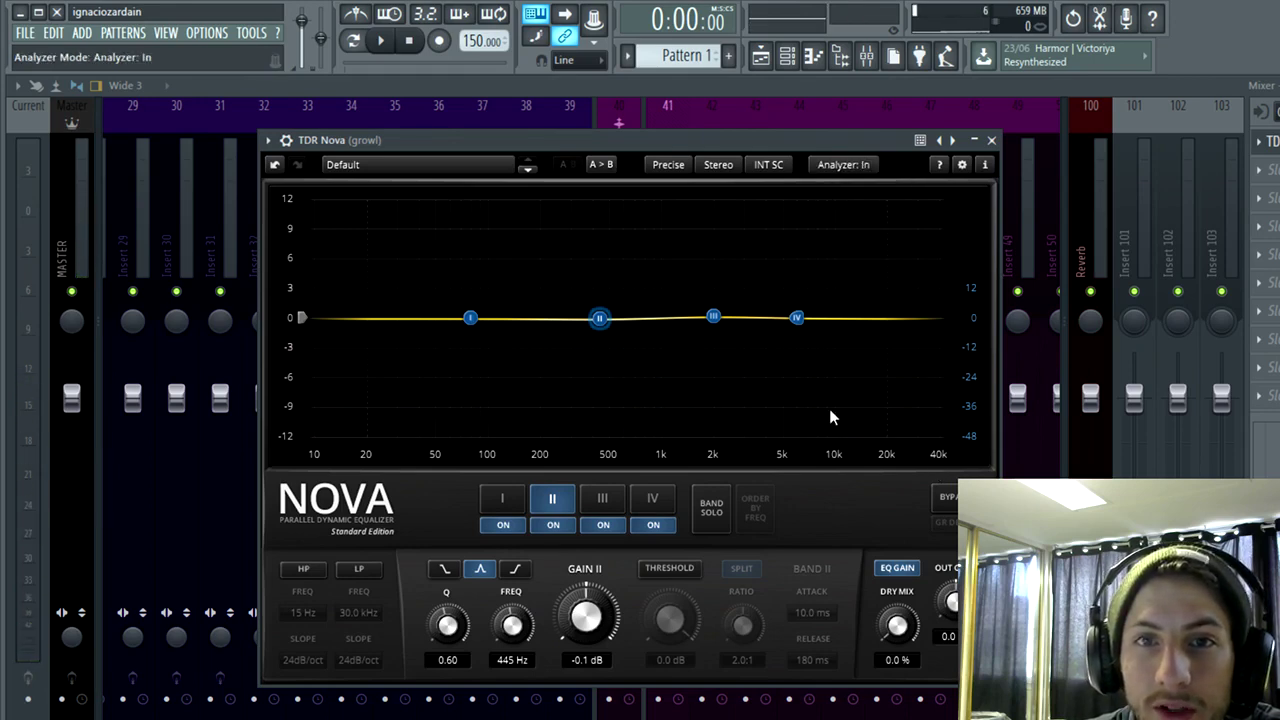
Step: Sweep band IV down to -12 dB at 10 Hz and back to 0 dB at 10.9 kHz, and switch the analyzer to Out
{"action": "left_click_drag", "start_coordinate": [797, 319], "coordinate": [180, 520]}
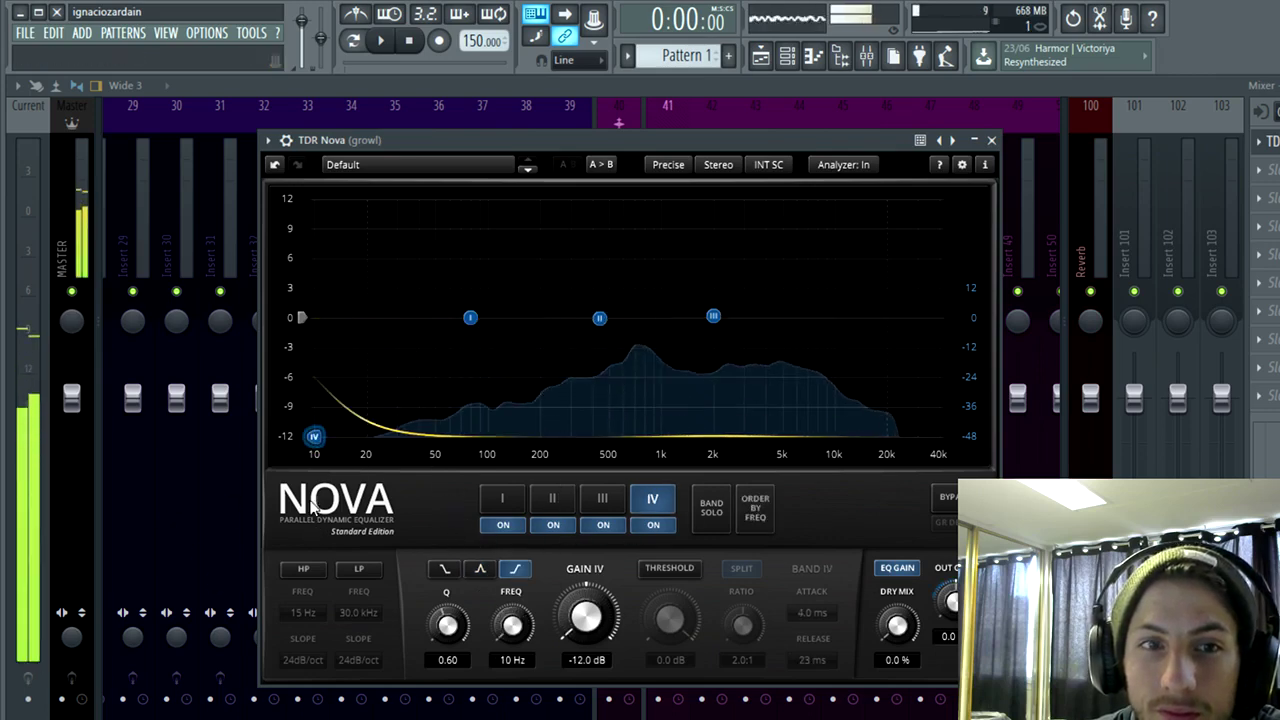
{"action": "left_click_drag", "start_coordinate": [830, 378], "coordinate": [842, 318]}
{"action": "left_click", "coordinate": [849, 167]}
{"action": "left_click", "coordinate": [843, 201]}
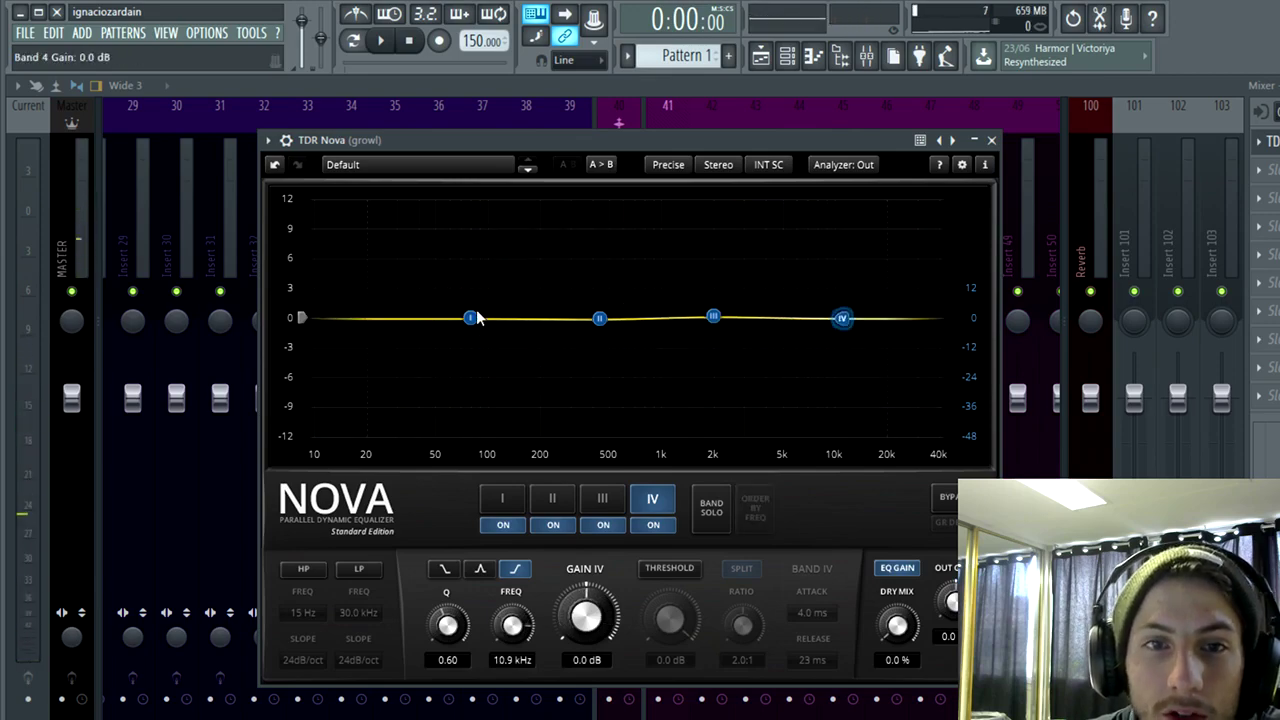
Step: Cut band I by about 7 dB near 32 Hz and narrow band II to a -3.6 dB notch at 467 Hz with Q 6.00
{"action": "left_click_drag", "start_coordinate": [472, 318], "coordinate": [403, 385]}
{"action": "left_click_drag", "start_coordinate": [599, 320], "coordinate": [604, 361]}
{"action": "scroll", "coordinate": [588, 323], "scroll_direction": "up", "scroll_amount": 5}
{"action": "scroll", "coordinate": [604, 358], "scroll_direction": "down", "scroll_amount": 3}
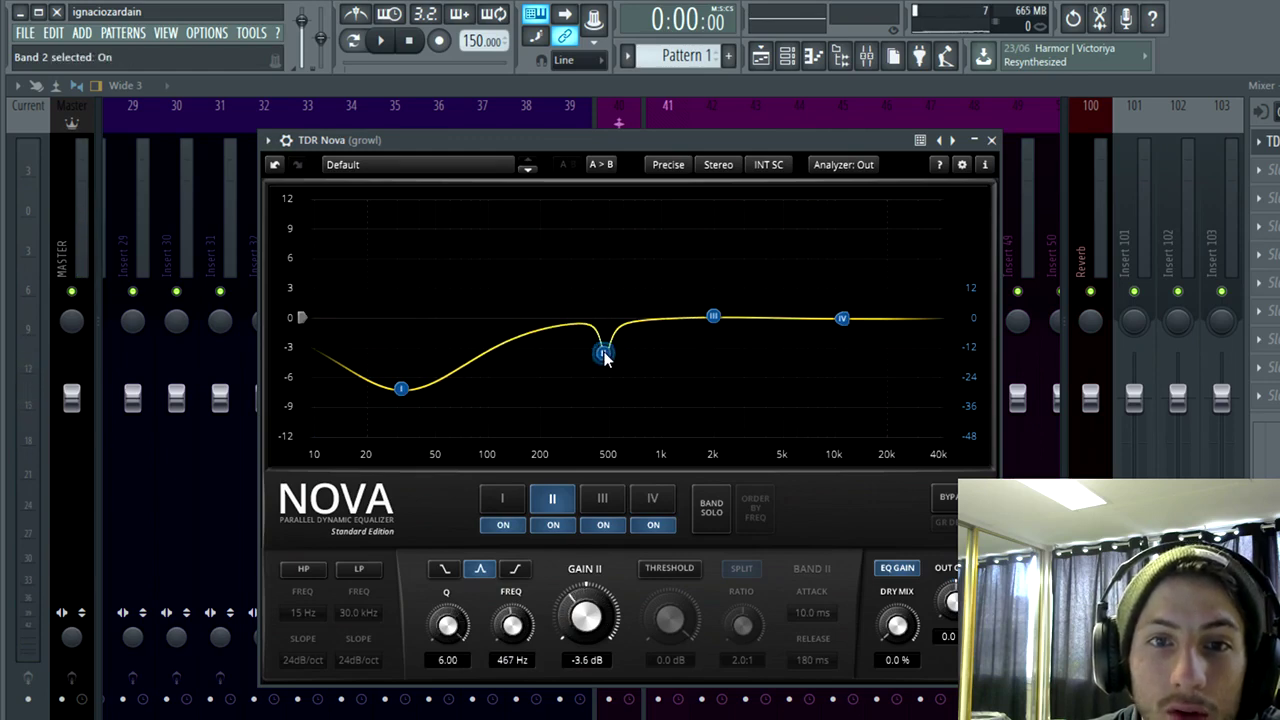
{"action": "scroll", "coordinate": [604, 358], "scroll_direction": "up", "scroll_amount": 10}
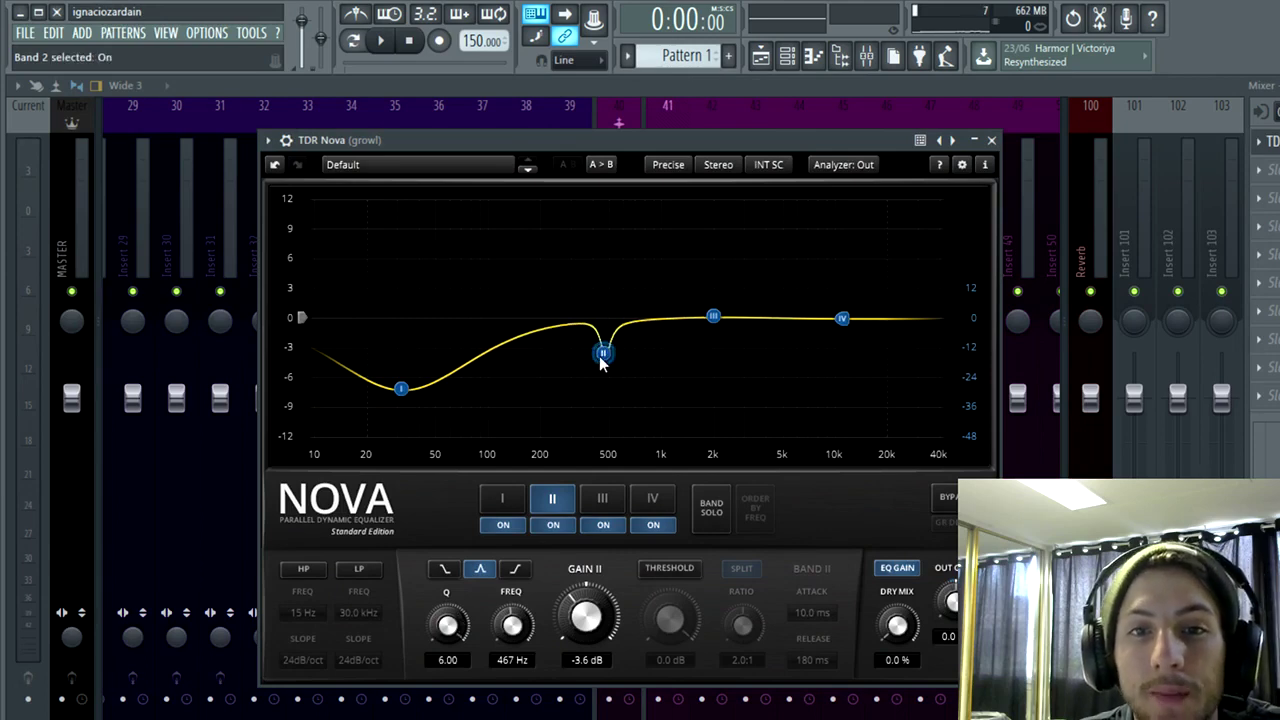
Step: Widen band II and raise it to 1.9 dB at 331 Hz, and move band I to 1.5 dB at 78 Hz
{"action": "scroll", "coordinate": [603, 358], "scroll_direction": "down", "scroll_amount": 6}
{"action": "left_click_drag", "start_coordinate": [603, 356], "coordinate": [574, 320]}
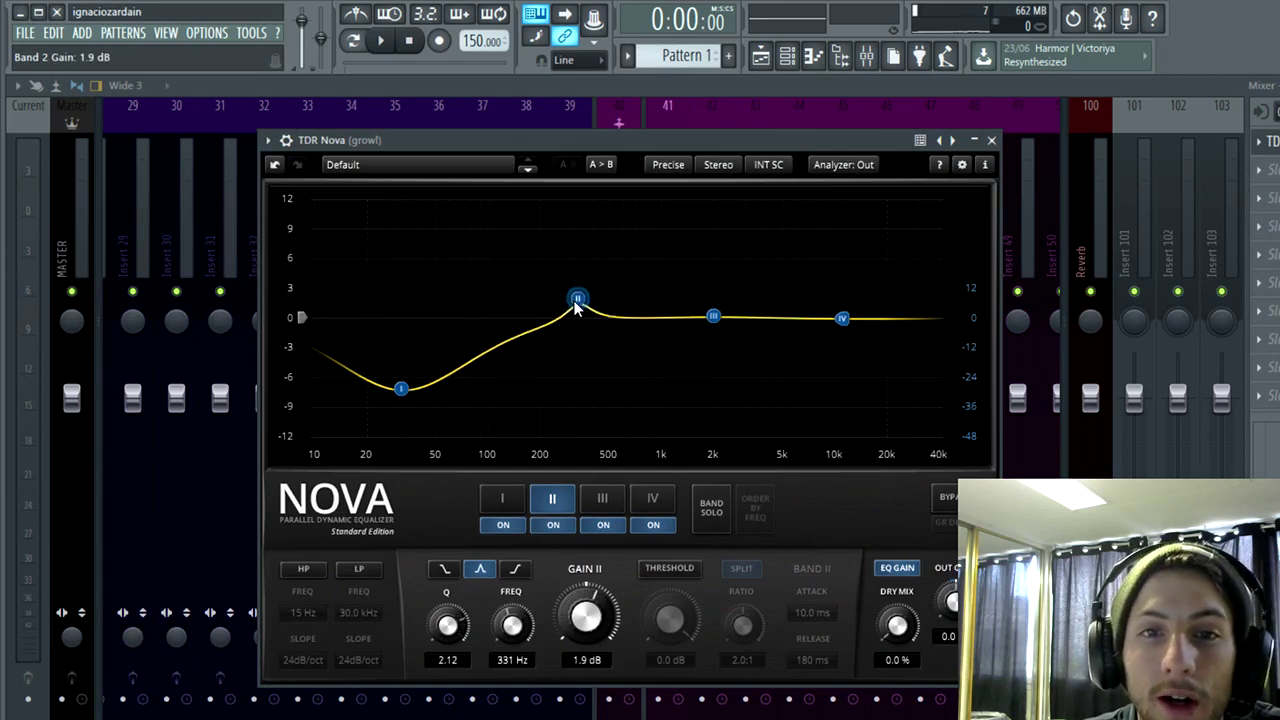
{"action": "scroll", "coordinate": [575, 300], "scroll_direction": "down", "scroll_amount": 2}
{"action": "left_click_drag", "start_coordinate": [402, 388], "coordinate": [453, 312]}
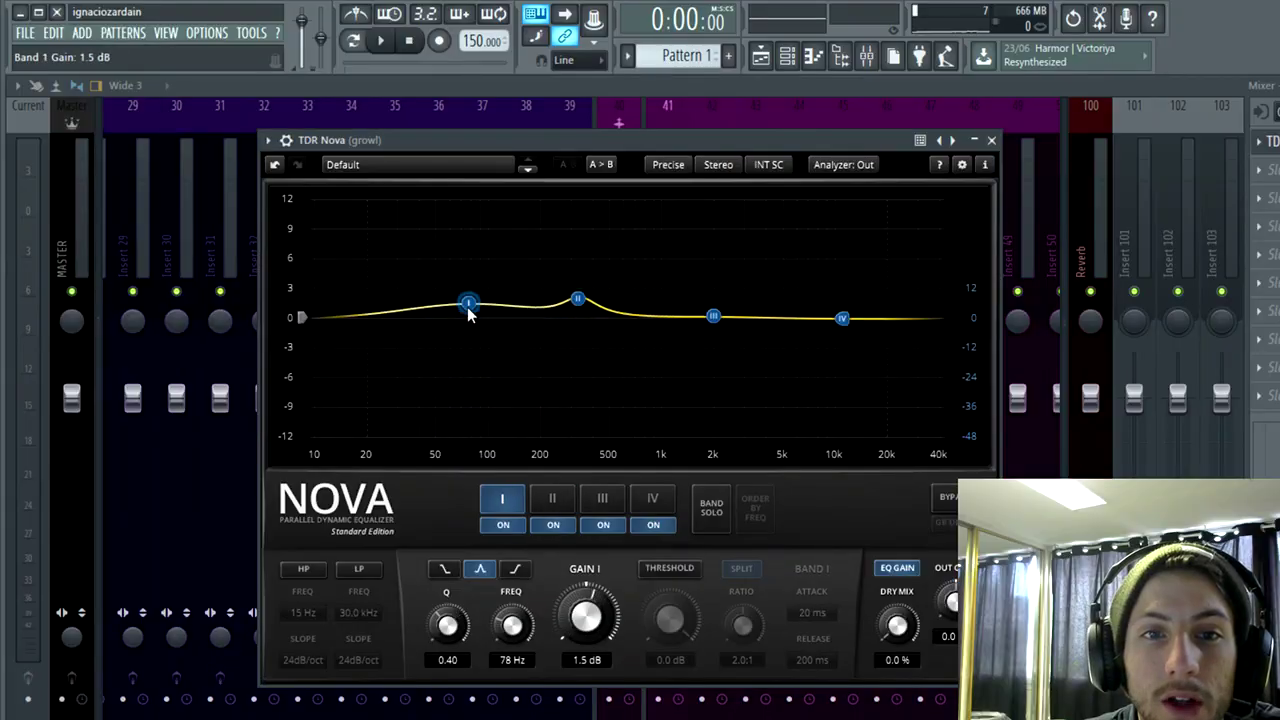
Step: Try the shelf types on band I and make it a low shelf at -12 dB and 73 Hz with a Q of 0.49
{"action": "left_click", "coordinate": [468, 305]}
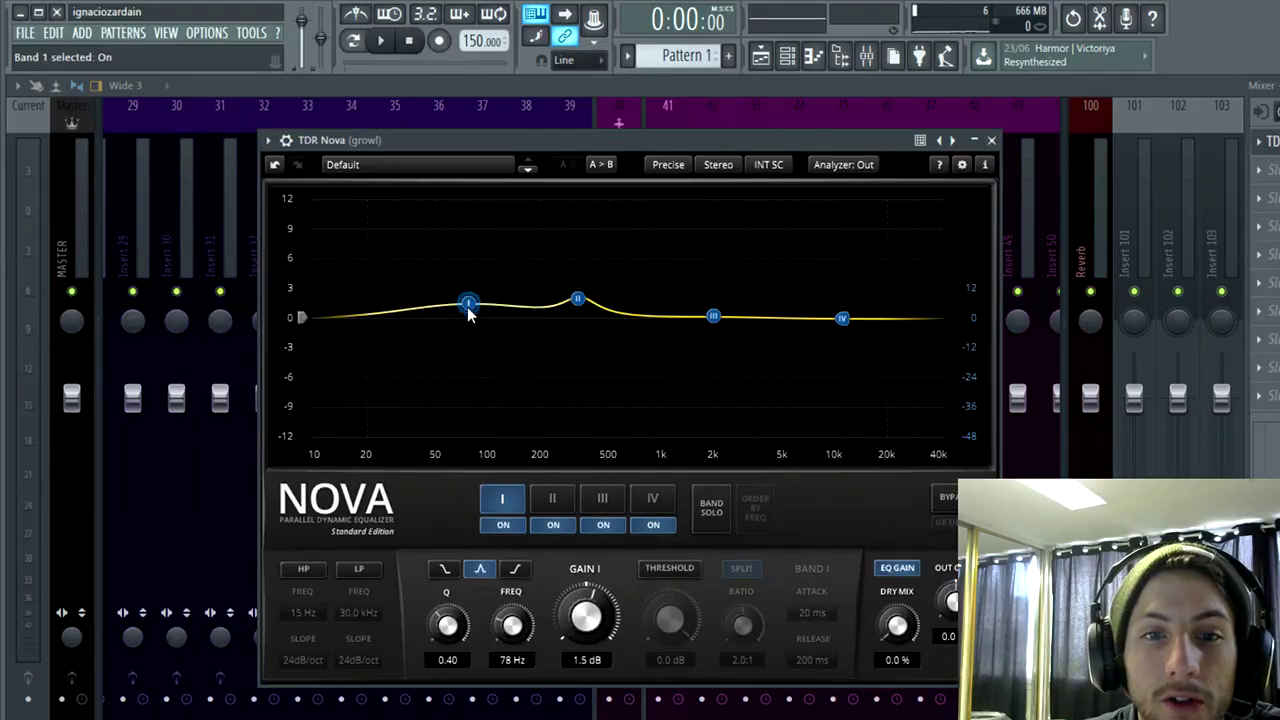
{"action": "left_click", "coordinate": [443, 569]}
{"action": "left_click", "coordinate": [514, 570]}
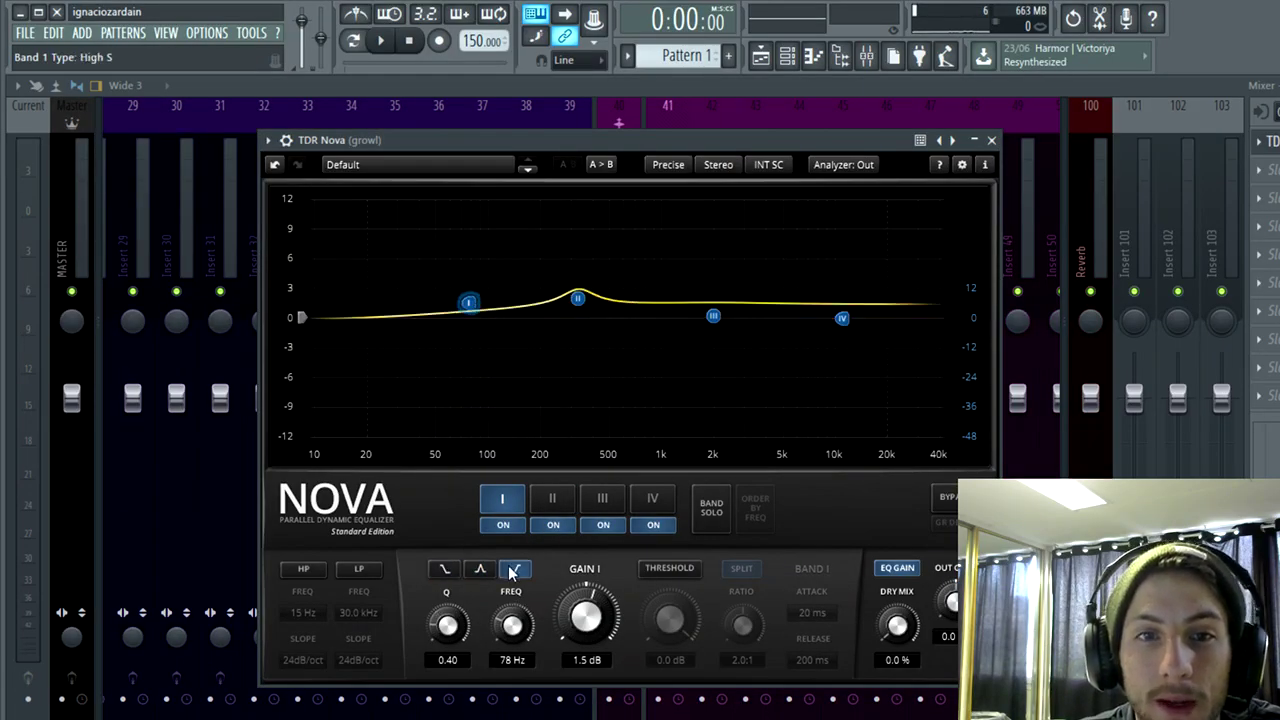
{"action": "left_click_drag", "start_coordinate": [467, 303], "coordinate": [463, 437]}
{"action": "left_click", "coordinate": [444, 568]}
{"action": "scroll", "coordinate": [422, 432], "scroll_direction": "up", "scroll_amount": 10}
{"action": "scroll", "coordinate": [466, 434], "scroll_direction": "down", "scroll_amount": 9}
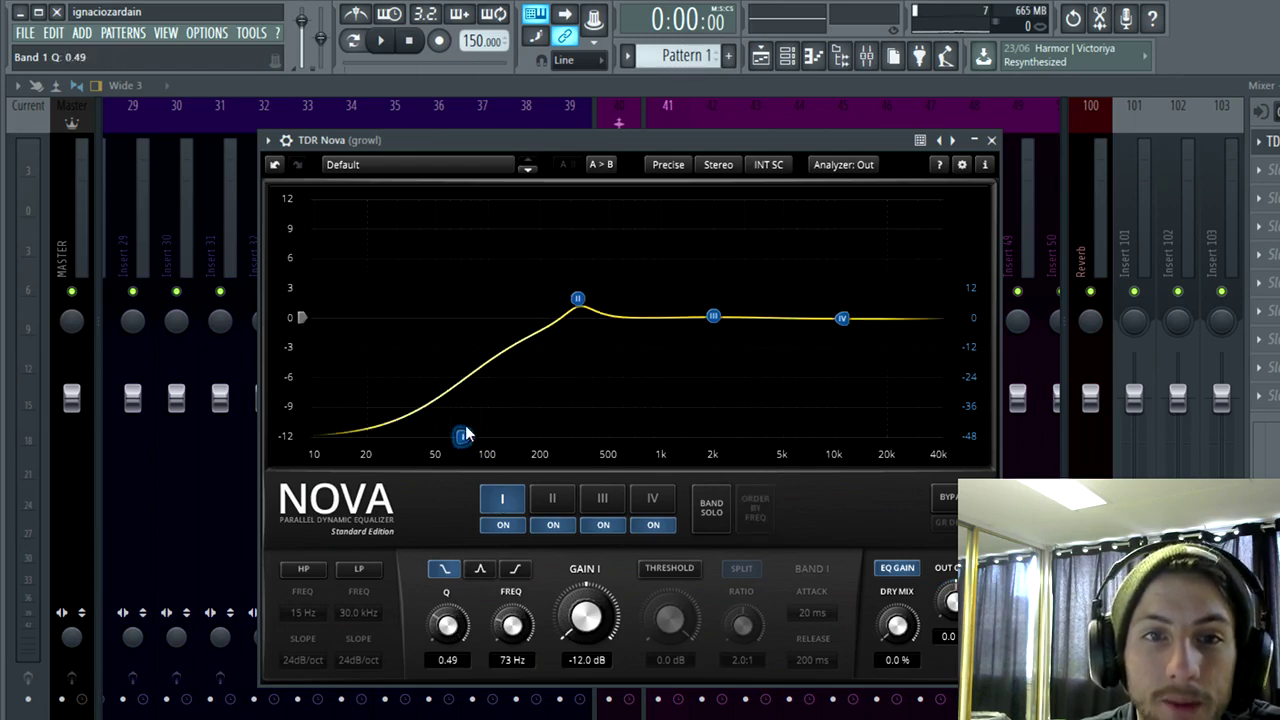
Step: Reshape the band I low shelf to -6.8 dB at 70 Hz with Q 0.86 and lower band II to about 1 dB
{"action": "scroll", "coordinate": [466, 434], "scroll_direction": "up", "scroll_amount": 6}
{"action": "left_click_drag", "start_coordinate": [466, 434], "coordinate": [385, 351]}
{"action": "scroll", "coordinate": [447, 434], "scroll_direction": "up", "scroll_amount": 3}
{"action": "scroll", "coordinate": [443, 434], "scroll_direction": "down", "scroll_amount": 4}
{"action": "left_click", "coordinate": [573, 300]}
{"action": "left_click_drag", "start_coordinate": [569, 313], "coordinate": [598, 314]}
{"action": "left_click_drag", "start_coordinate": [385, 354], "coordinate": [465, 388]}
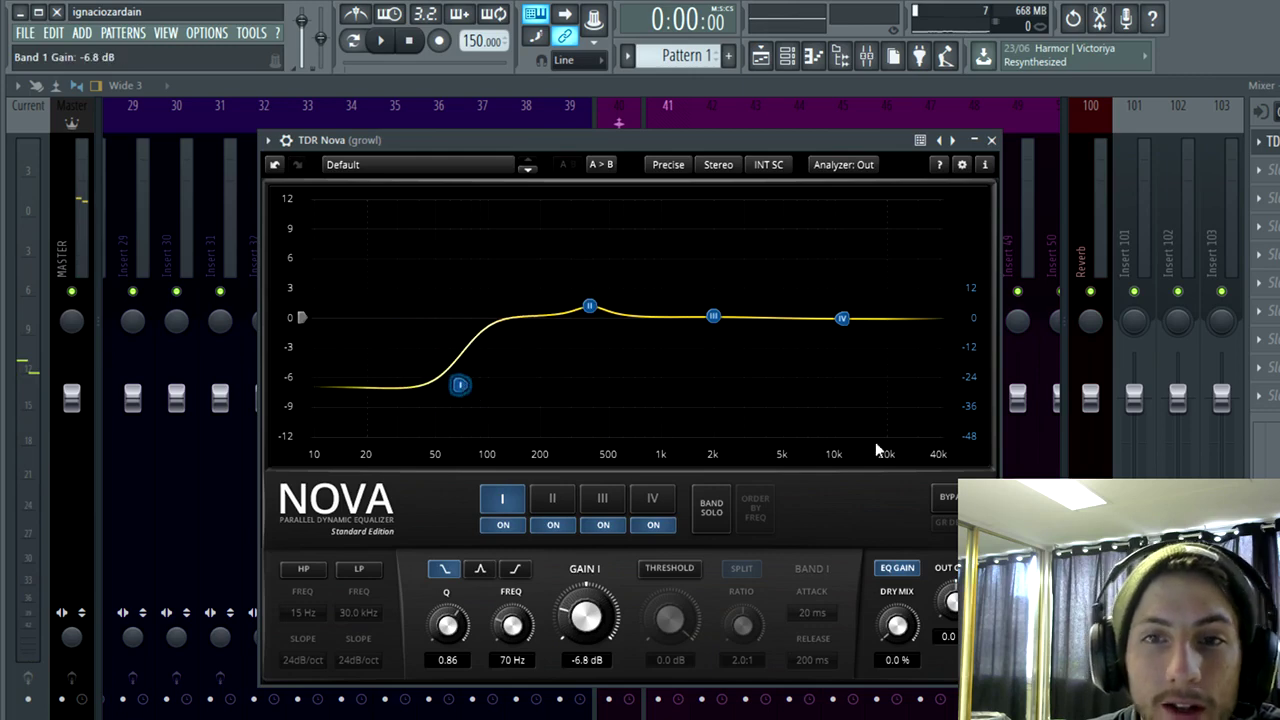
Step: Adjust band II to -0.6 dB at 364 Hz, band III to about 2.5 dB near 1.6 kHz and band IV to about 1 dB near 6 kHz
{"action": "left_click_drag", "start_coordinate": [842, 319], "coordinate": [792, 349]}
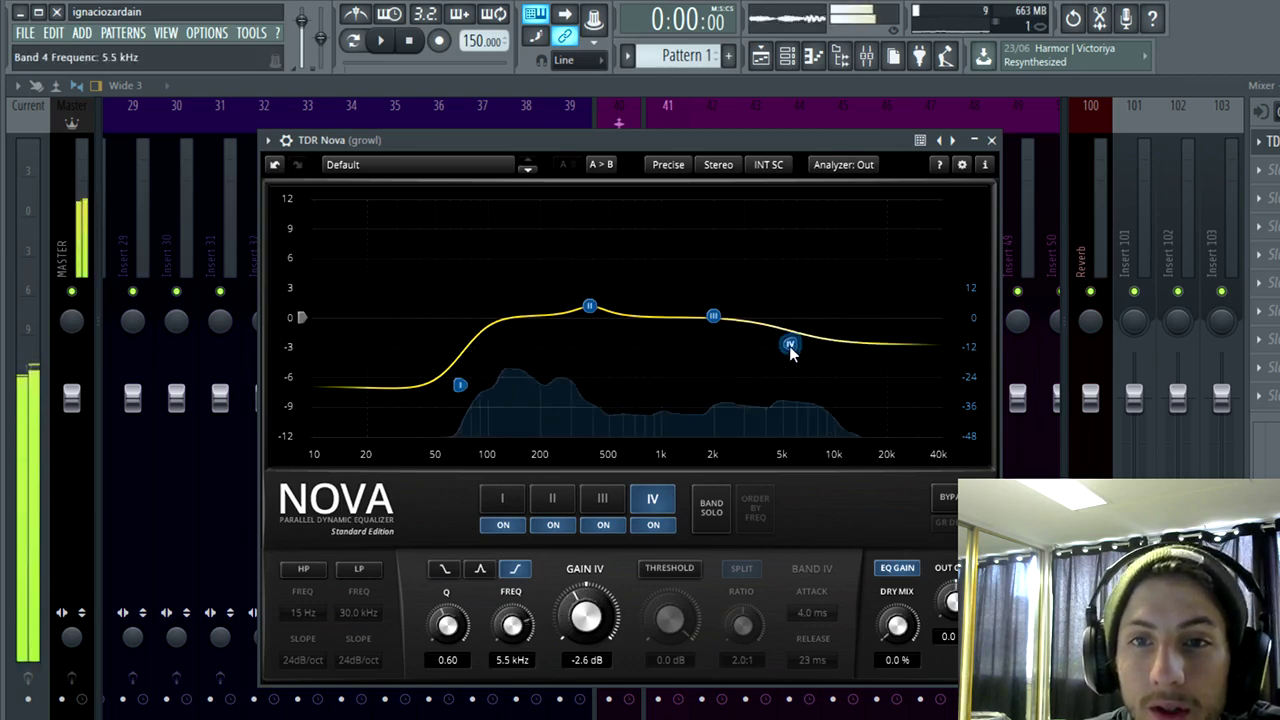
{"action": "left_click", "coordinate": [710, 318]}
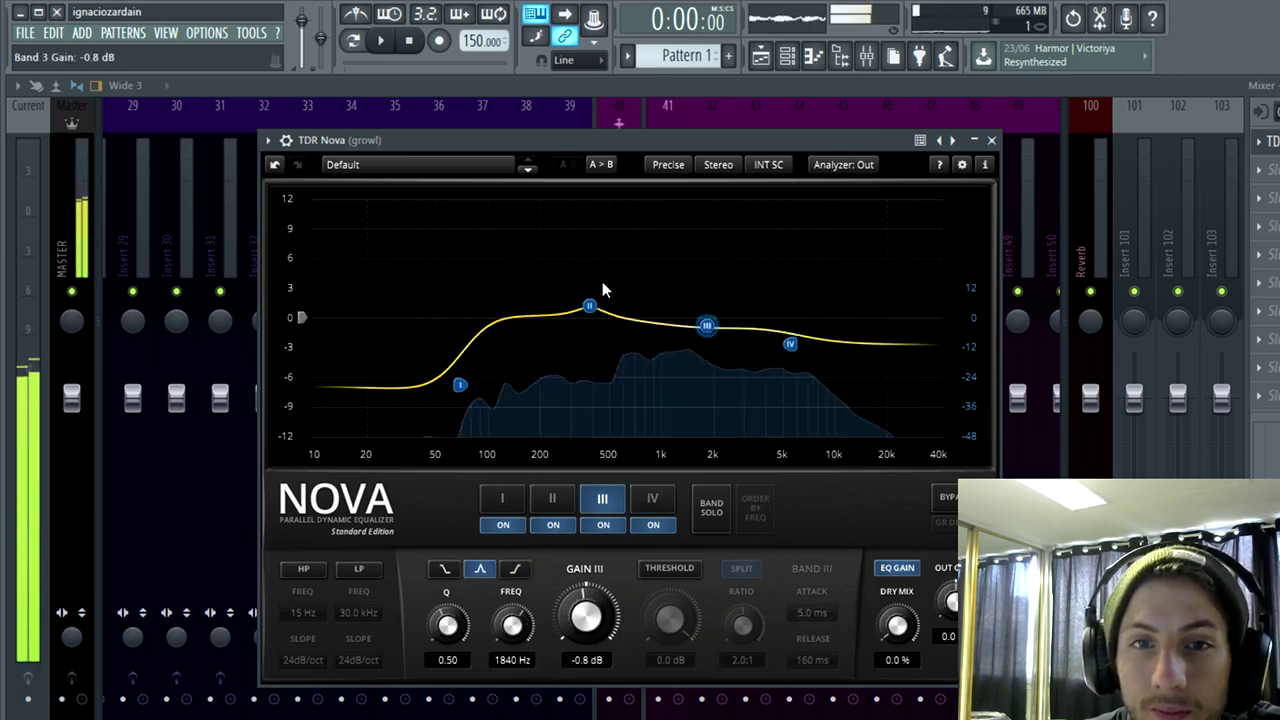
{"action": "left_click_drag", "start_coordinate": [590, 305], "coordinate": [606, 321]}
{"action": "left_click_drag", "start_coordinate": [790, 344], "coordinate": [795, 308]}
{"action": "left_click_drag", "start_coordinate": [707, 325], "coordinate": [692, 303]}
{"action": "left_click_drag", "start_coordinate": [606, 321], "coordinate": [576, 327]}
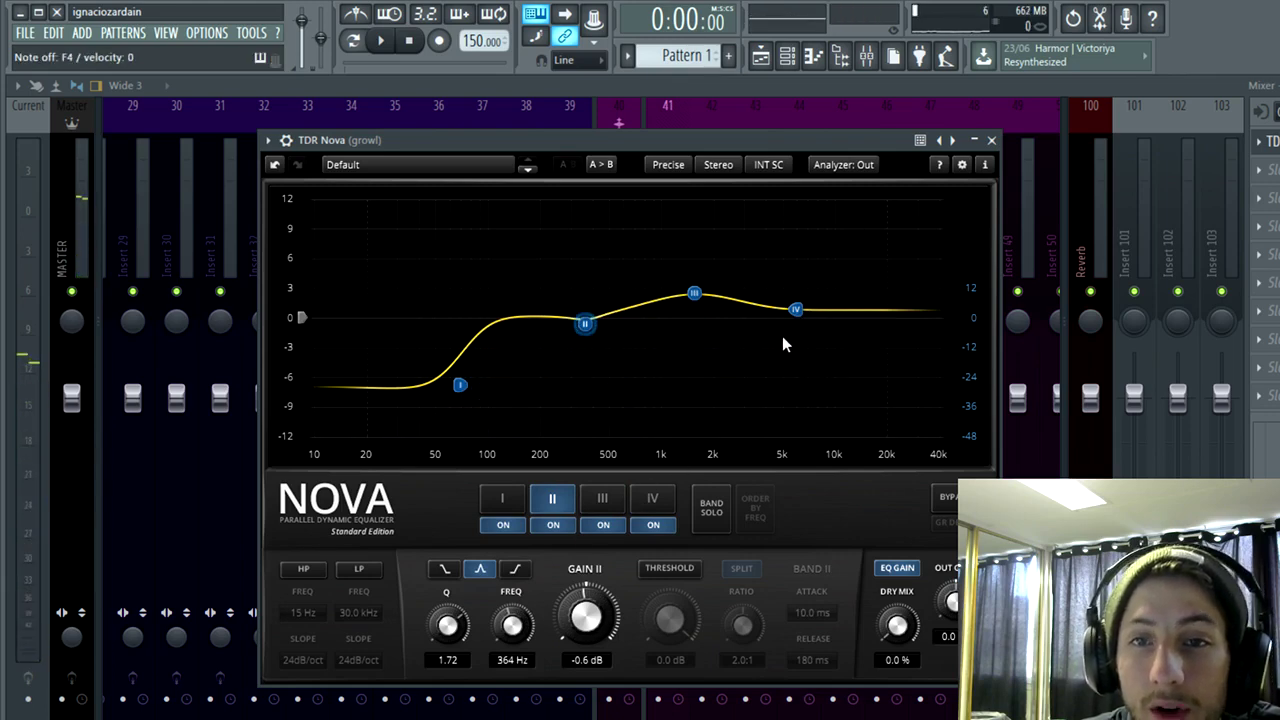
Step: Enable dynamic processing on band IV with a threshold of -2.0 dB and a ratio of 4.1:1
{"action": "left_click", "coordinate": [652, 497]}
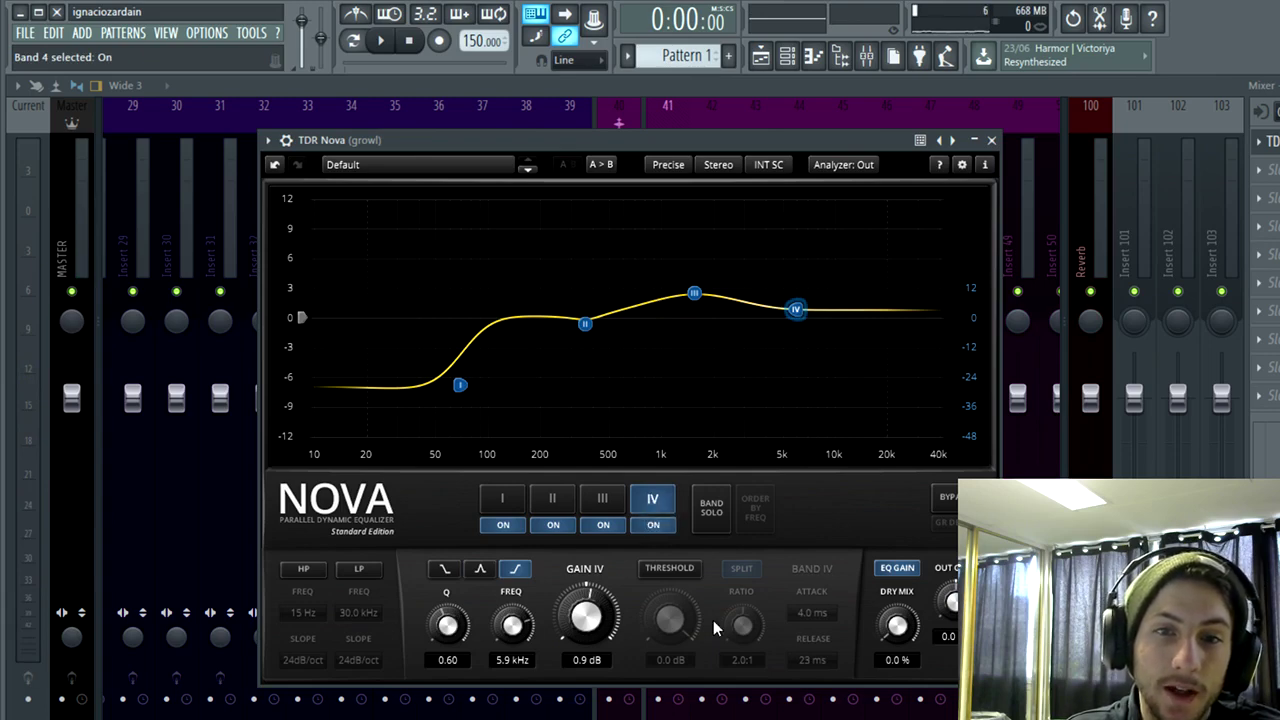
{"action": "left_click", "coordinate": [677, 566]}
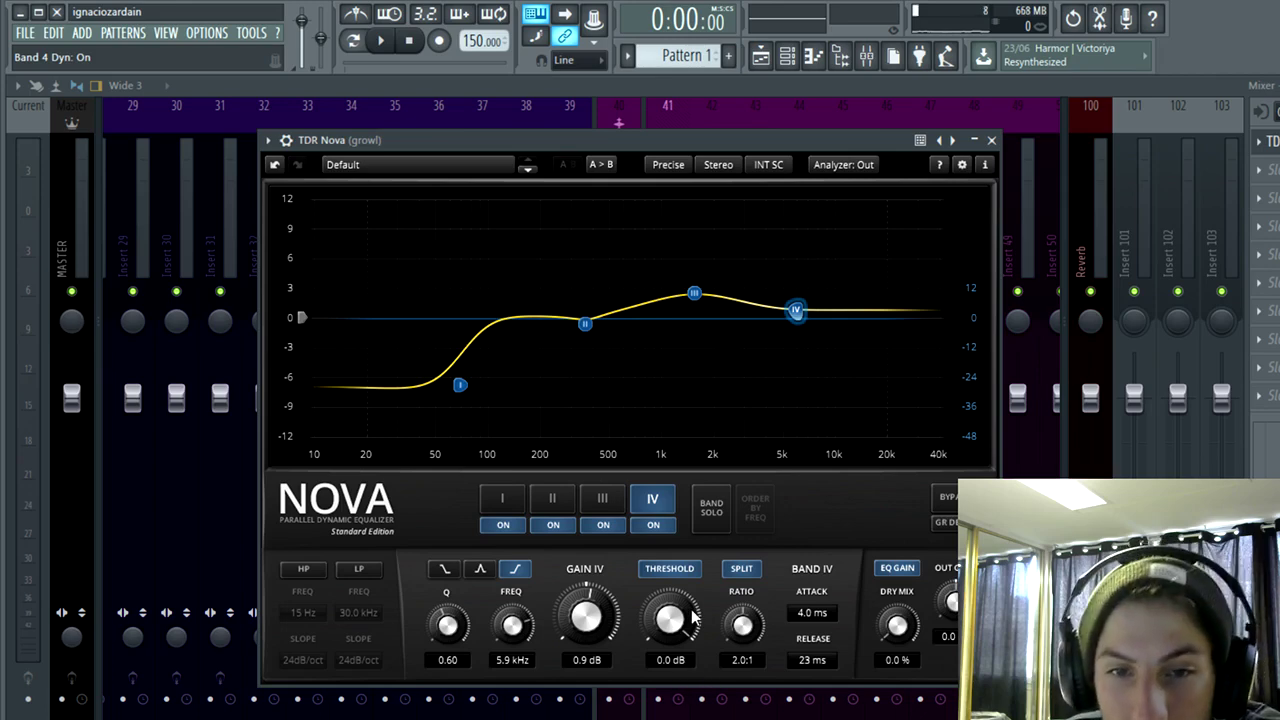
{"action": "left_click_drag", "start_coordinate": [693, 619], "coordinate": [693, 636]}
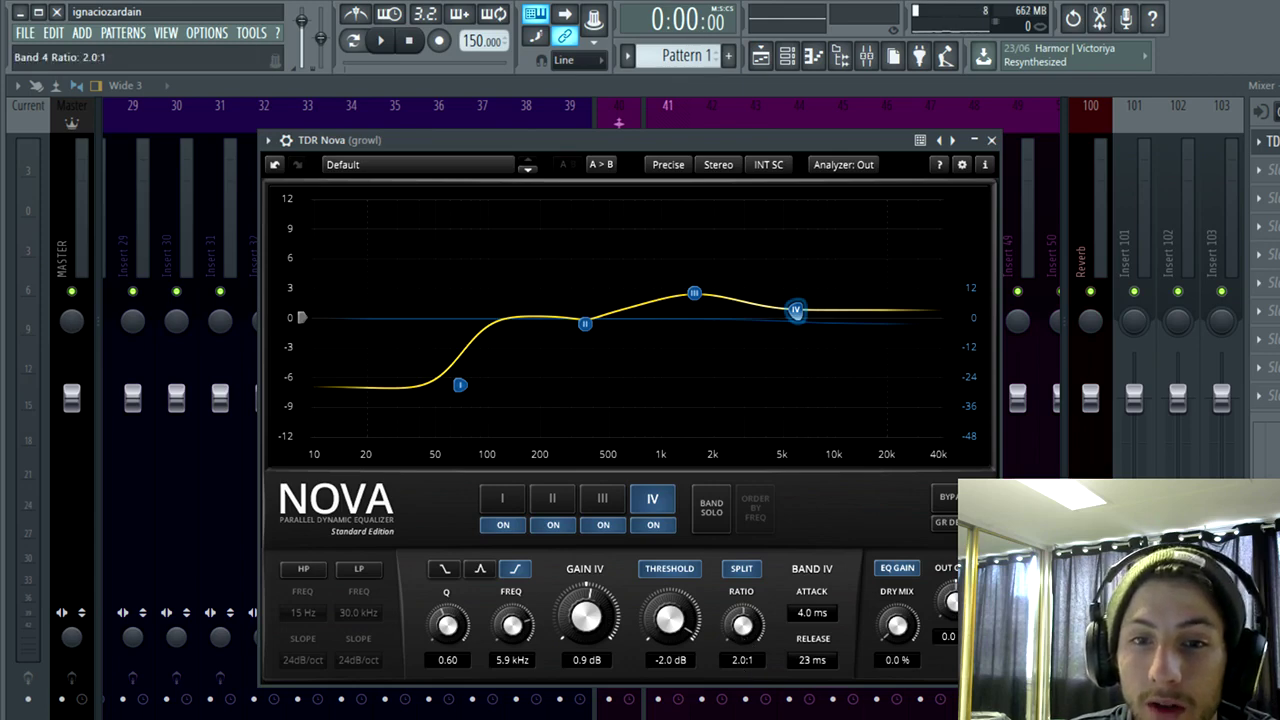
{"action": "left_click", "coordinate": [742, 641]}
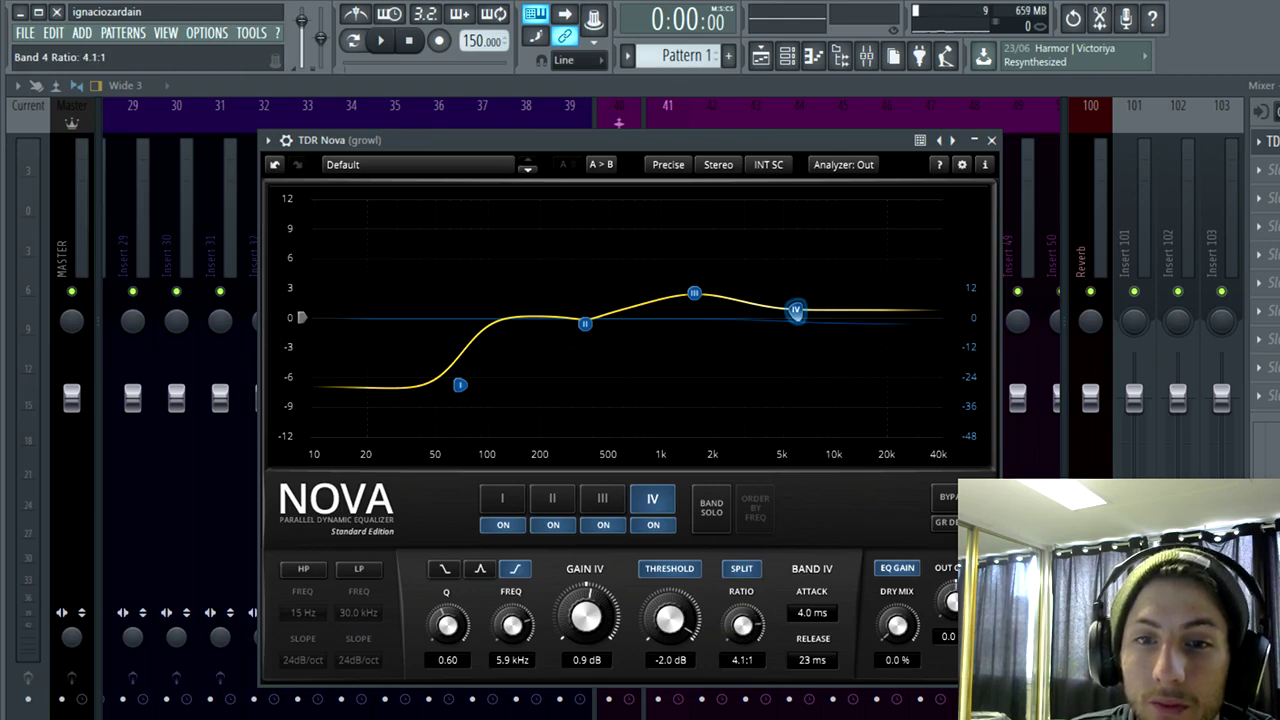
{"action": "left_click_drag", "start_coordinate": [742, 641], "coordinate": [742, 644]}
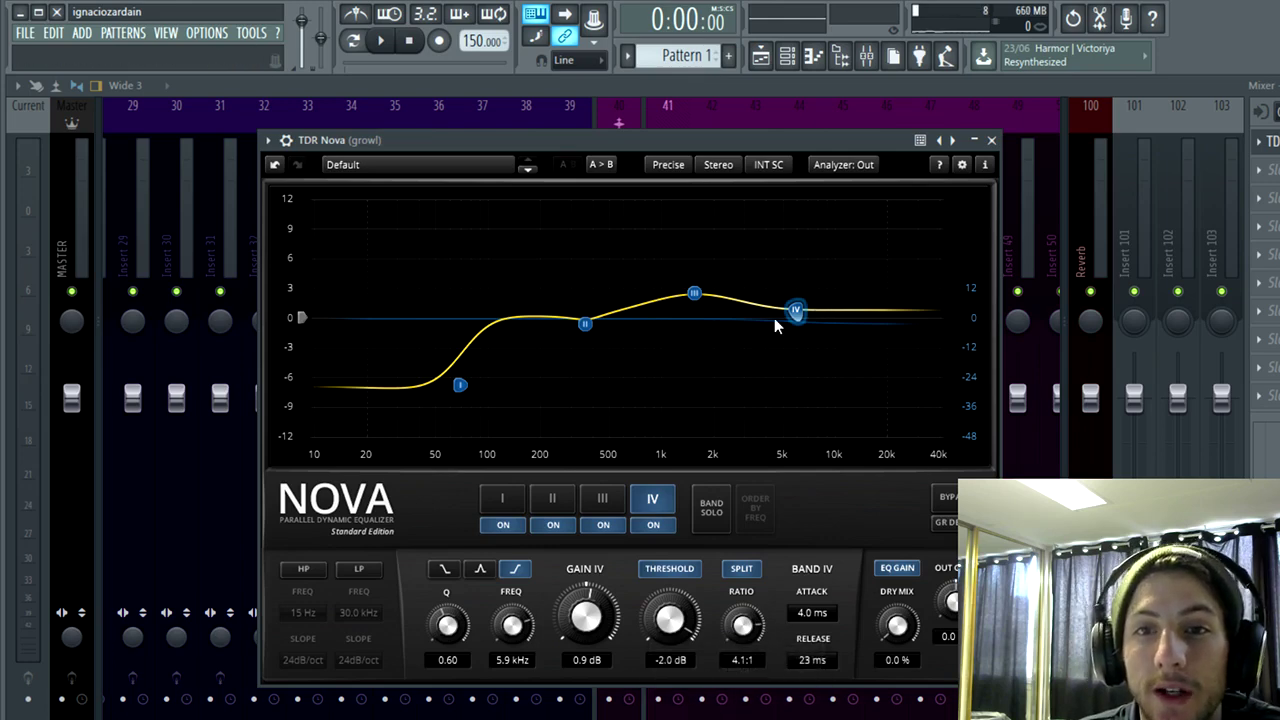
Step: Play test notes and lower band IV's threshold to -13.8 dB with a ratio of 2.7:1
{"action": "key", "text": "v"}
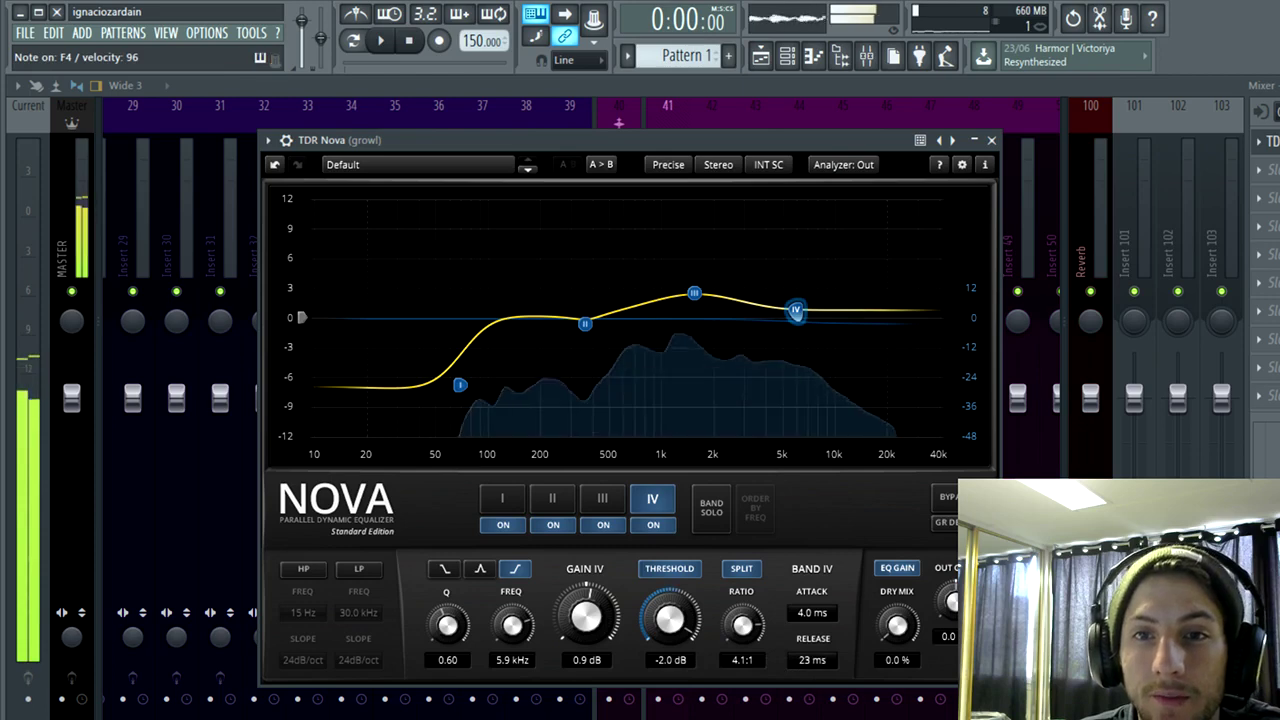
{"action": "key", "text": "c"}
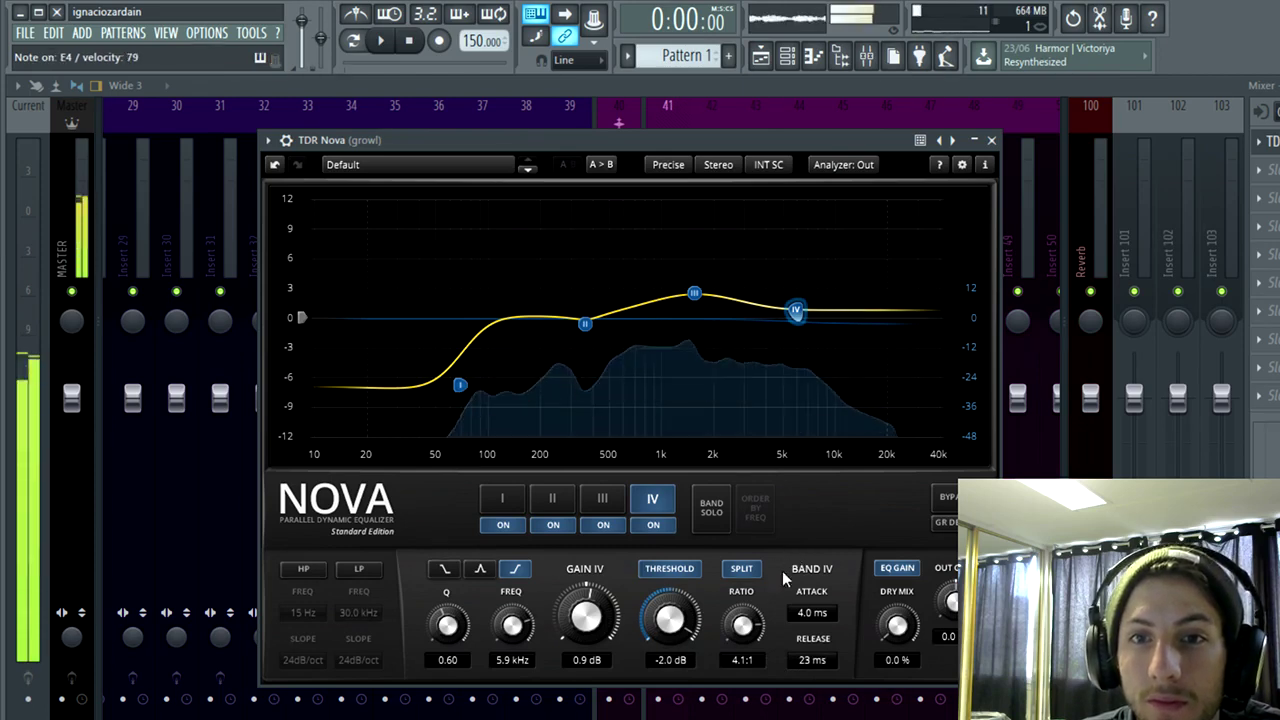
{"action": "left_click_drag", "start_coordinate": [672, 620], "coordinate": [672, 658]}
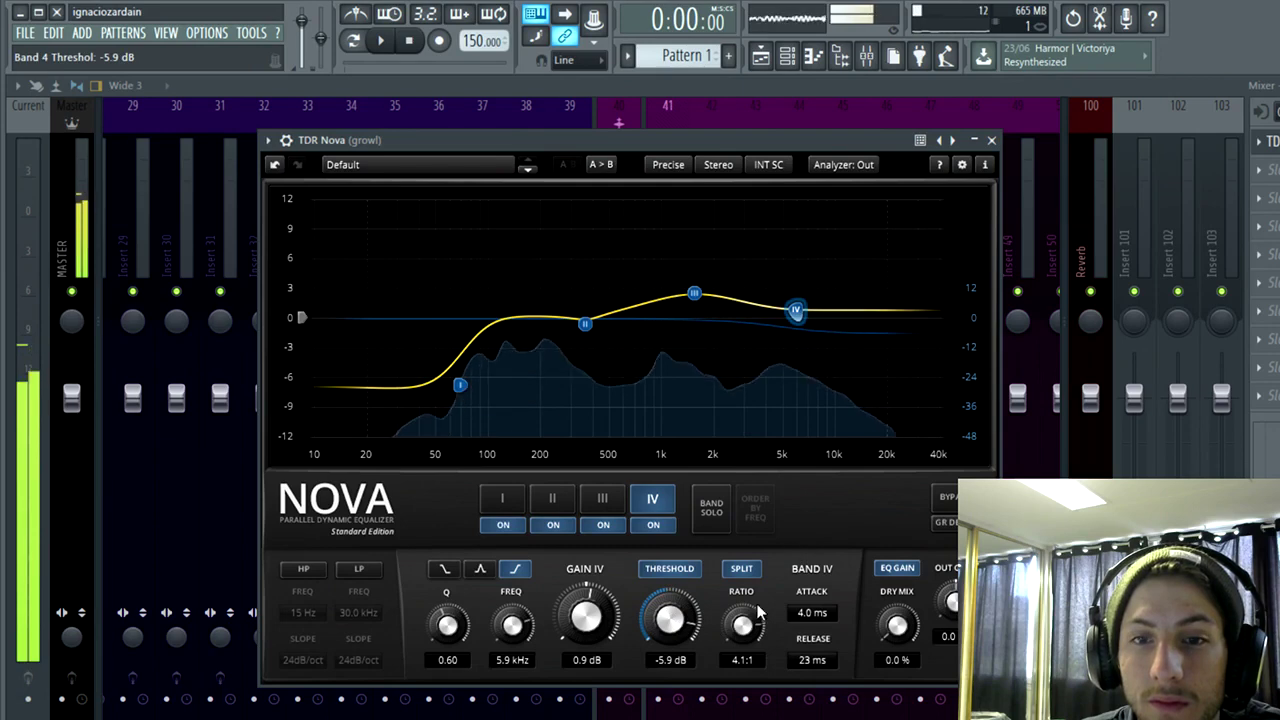
{"action": "left_click_drag", "start_coordinate": [742, 625], "coordinate": [742, 656]}
{"action": "left_click_drag", "start_coordinate": [670, 620], "coordinate": [670, 662]}
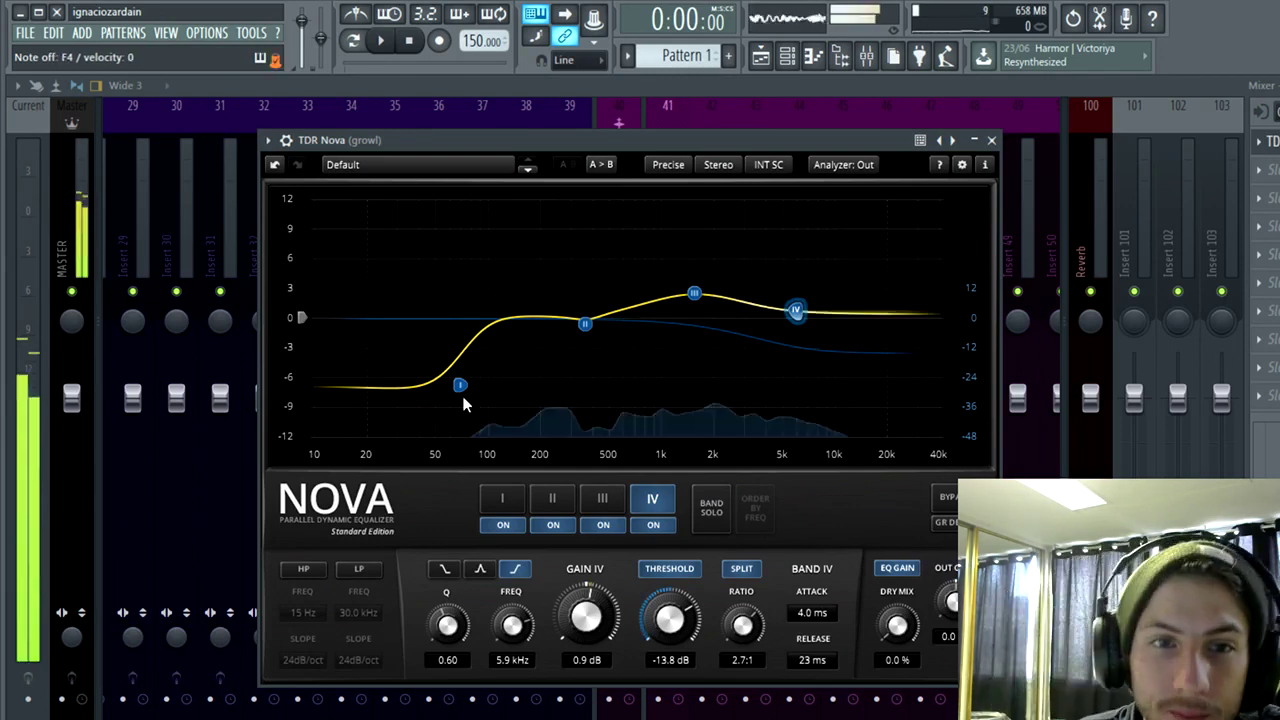
Step: Move band I to about -7.5 dB near 49 Hz, II to -2.9 dB at 391 Hz, III to 0.2 dB at 1595 Hz and IV to about 1.6 dB
{"action": "left_click_drag", "start_coordinate": [459, 384], "coordinate": [432, 391]}
{"action": "left_click_drag", "start_coordinate": [584, 323], "coordinate": [582, 360]}
{"action": "left_click_drag", "start_coordinate": [694, 294], "coordinate": [698, 338]}
{"action": "mouse_move", "coordinate": [795, 310]}
{"action": "left_mouse_down"}
{"action": "mouse_move", "coordinate": [803, 331]}
{"action": "mouse_move", "coordinate": [790, 292]}
{"action": "left_mouse_up"}
{"action": "left_click_drag", "start_coordinate": [697, 340], "coordinate": [697, 312]}
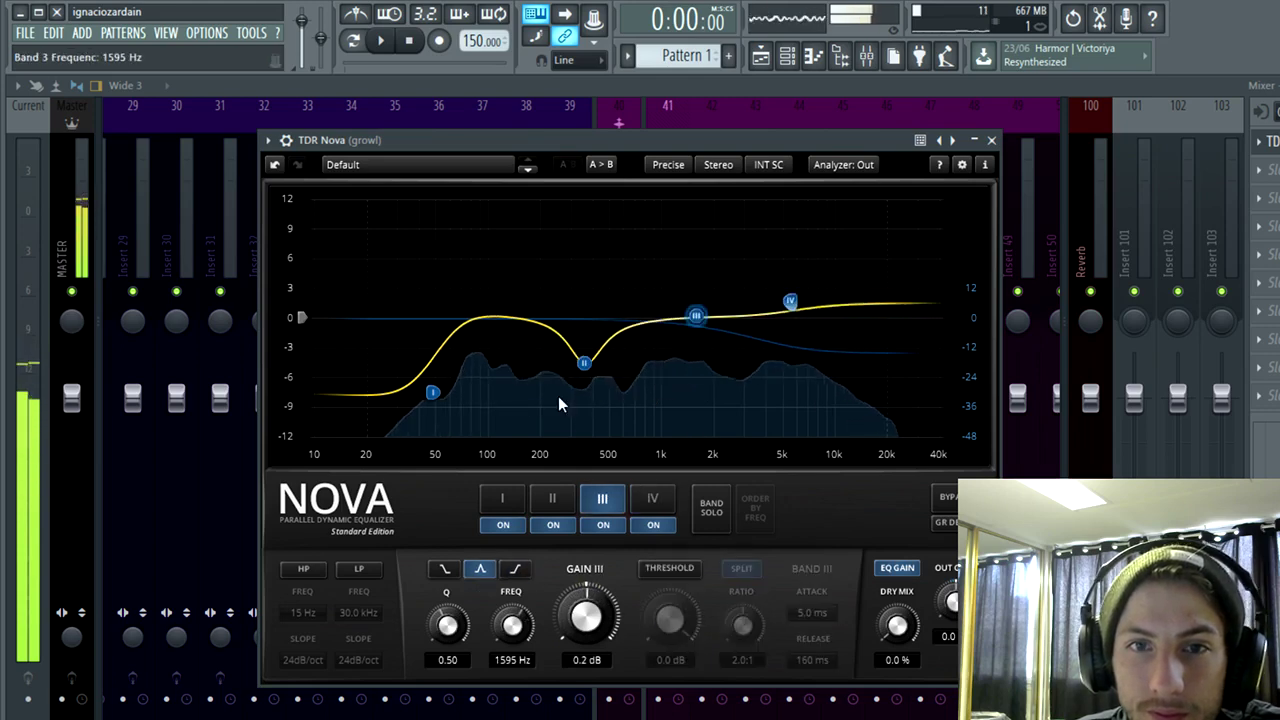
{"action": "left_click_drag", "start_coordinate": [585, 358], "coordinate": [591, 340]}
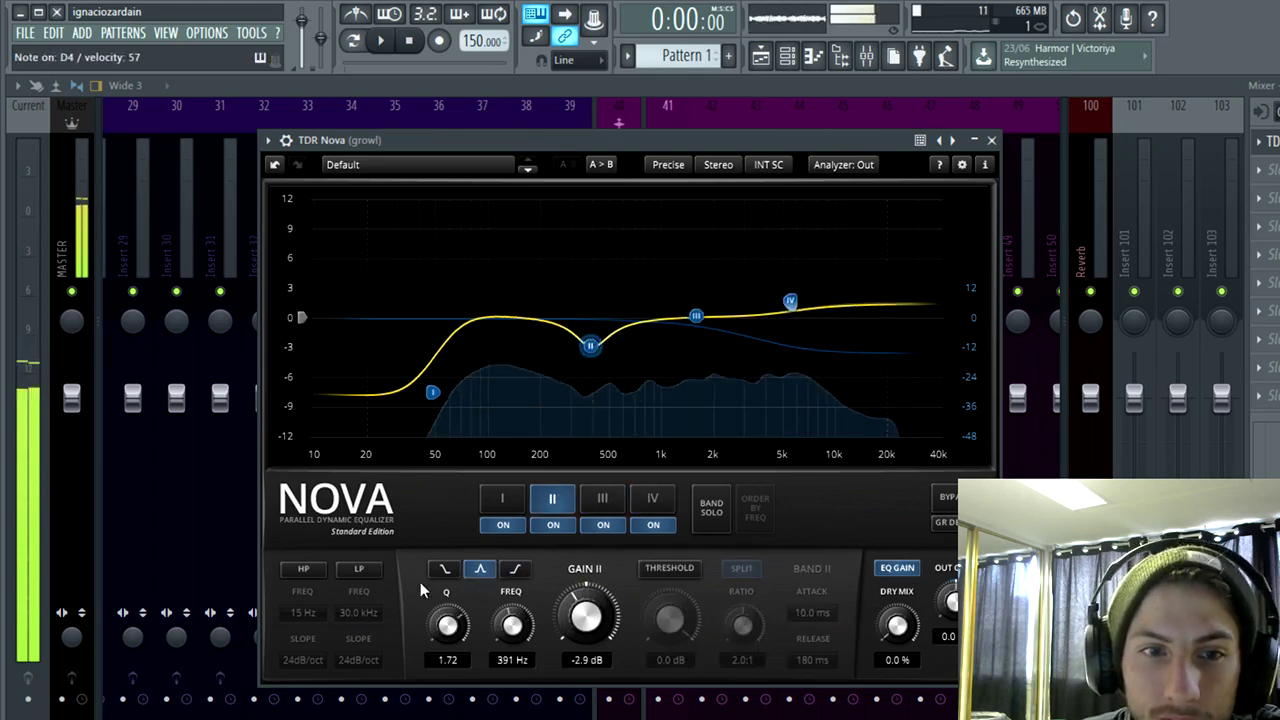
Step: Turn on the high-pass filter at 10 Hz and briefly try the low-pass filter at 30.0 kHz
{"action": "left_click", "coordinate": [303, 570]}
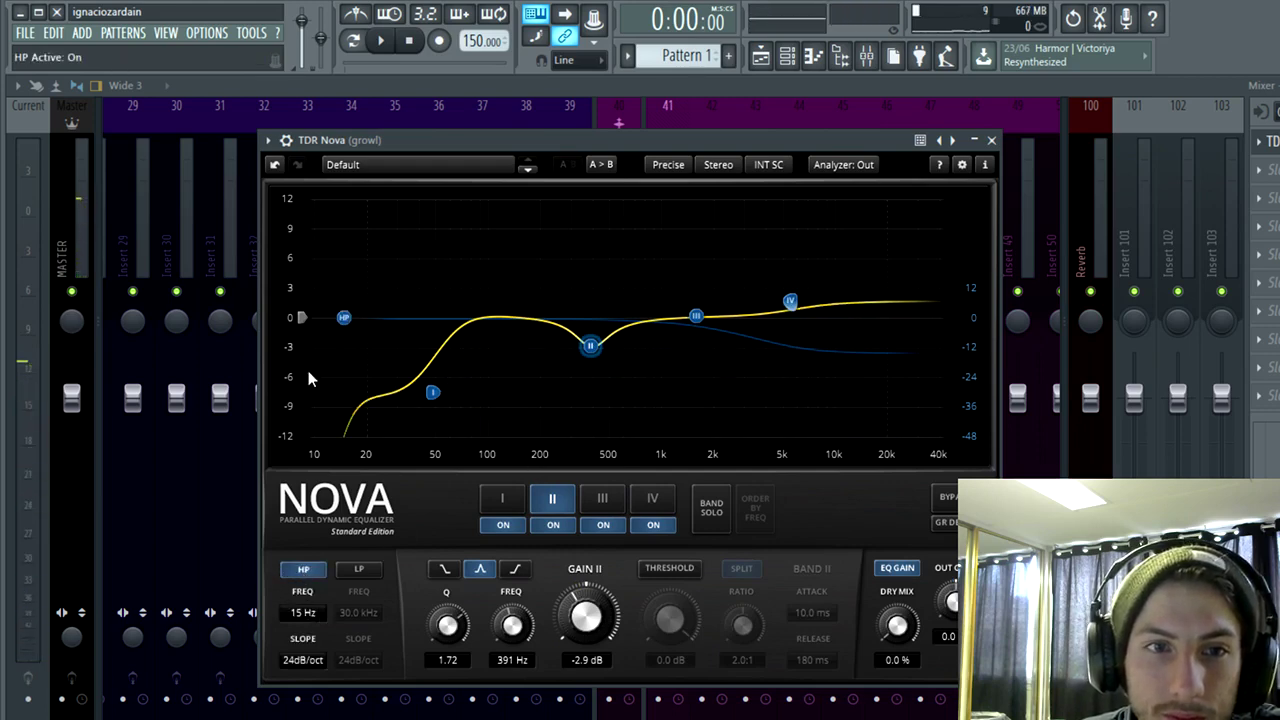
{"action": "left_click_drag", "start_coordinate": [340, 316], "coordinate": [284, 412]}
{"action": "left_click", "coordinate": [359, 569]}
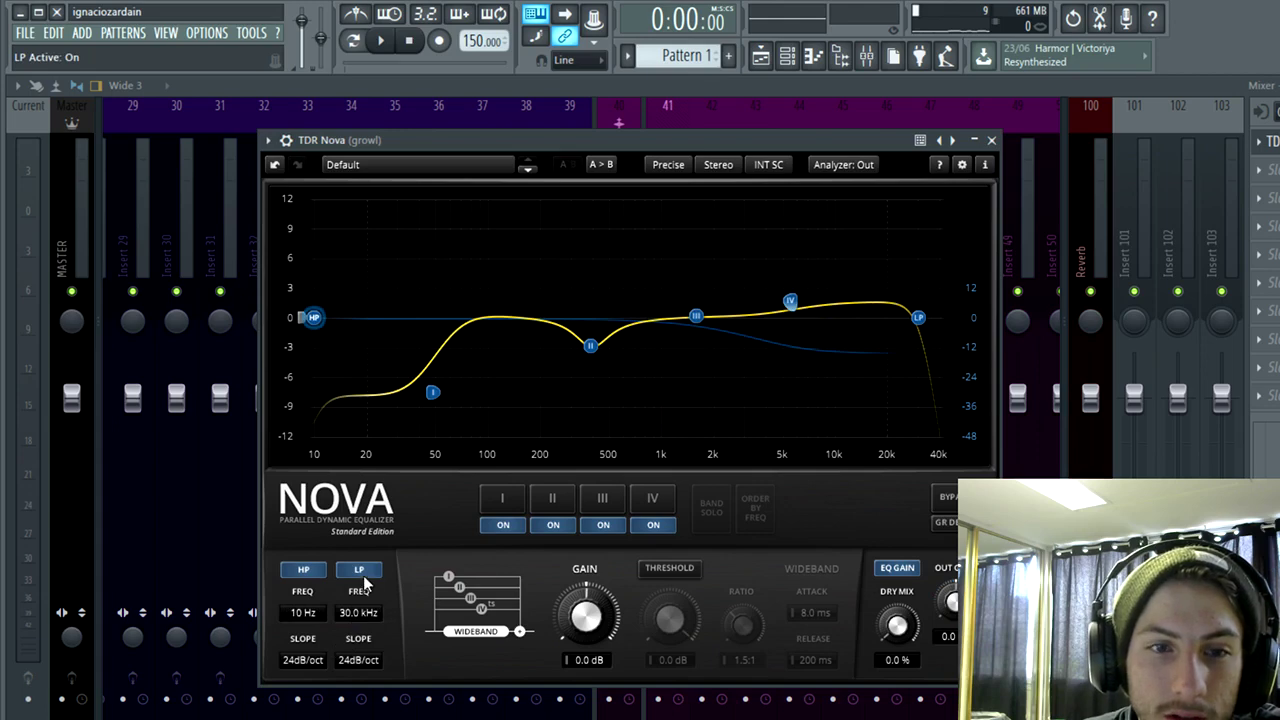
{"action": "left_click", "coordinate": [359, 569]}
{"action": "left_click", "coordinate": [303, 569]}
{"action": "left_click", "coordinate": [303, 569]}
Step: Set the high-pass filter's frequency to 50 Hz
{"action": "double_click", "coordinate": [302, 613]}
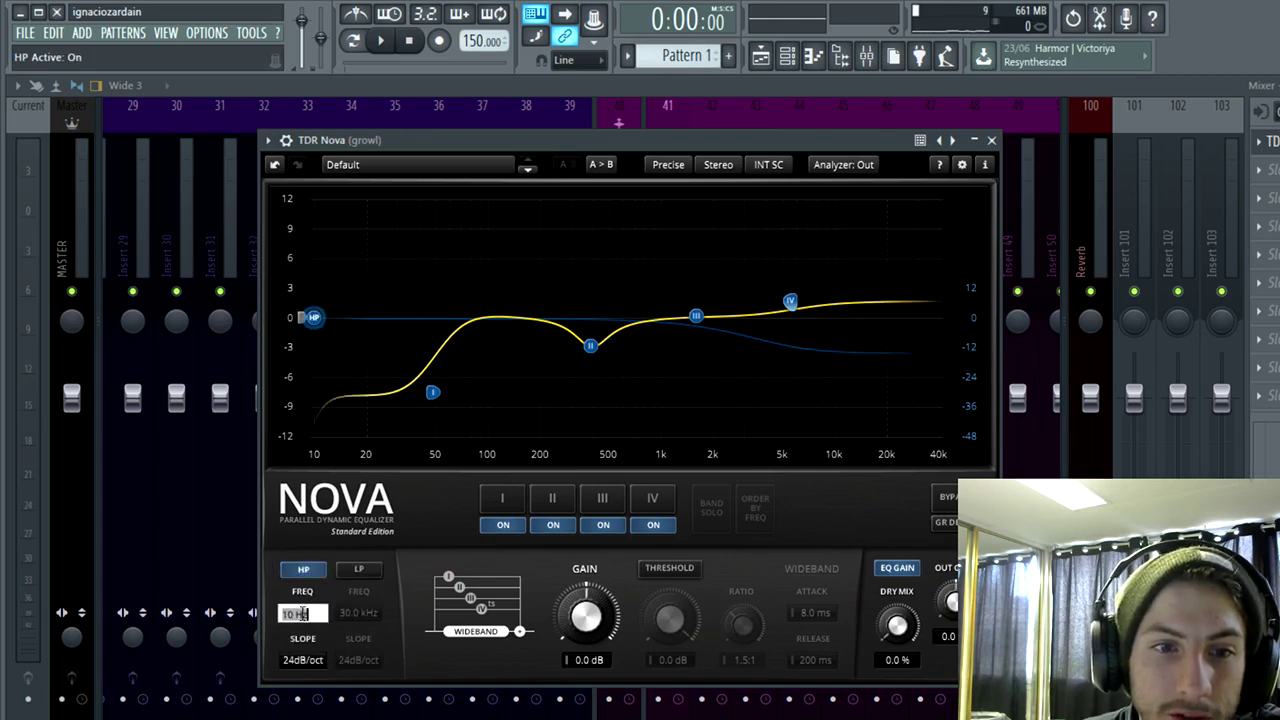
{"action": "key", "text": "BackSpace"}
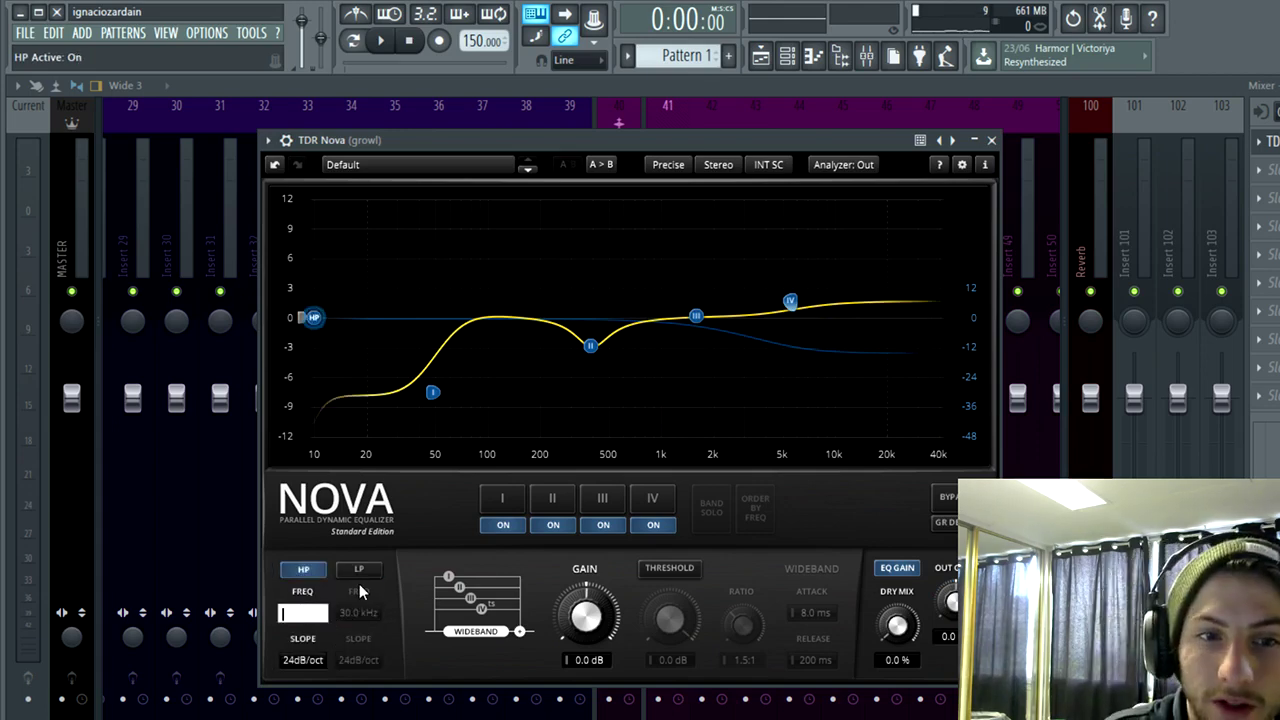
{"action": "type", "text": "50"}
{"action": "key", "text": "Return"}
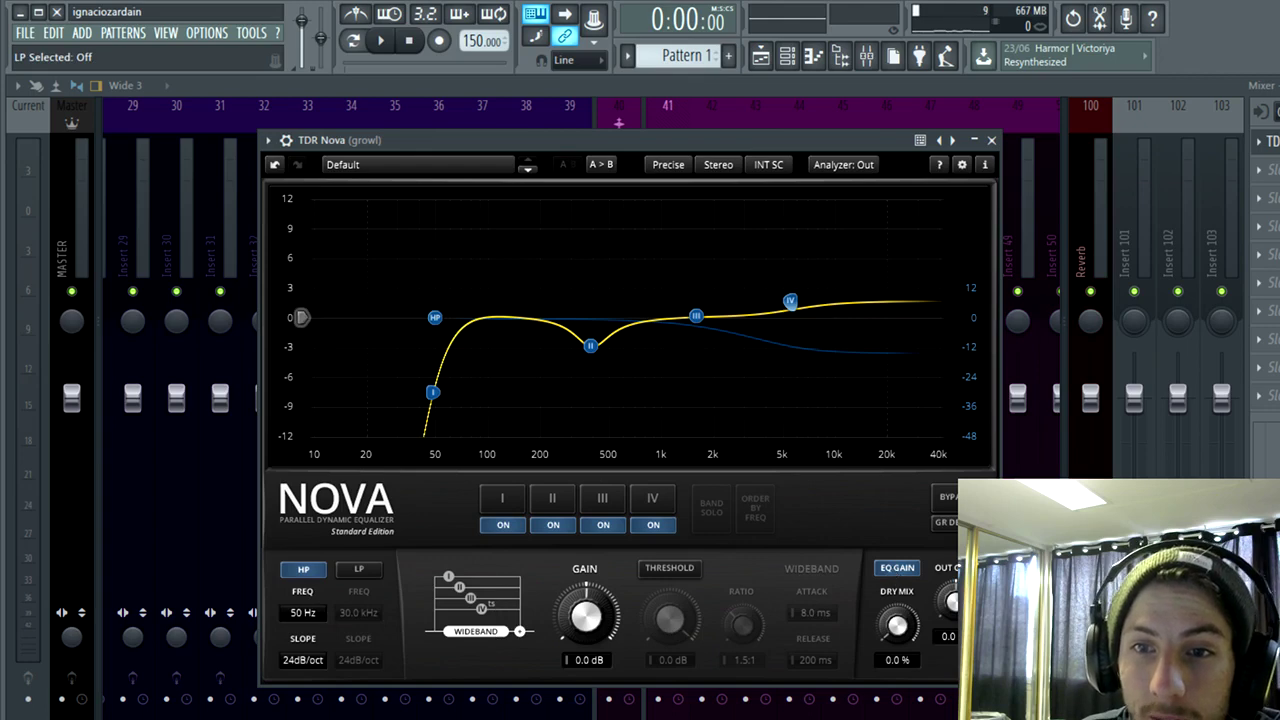
Step: Try different output gain and dry mix amounts, leave them at -0.5 dB and 0%, and close the growl equalizer
{"action": "left_click_drag", "start_coordinate": [960, 602], "coordinate": [960, 592]}
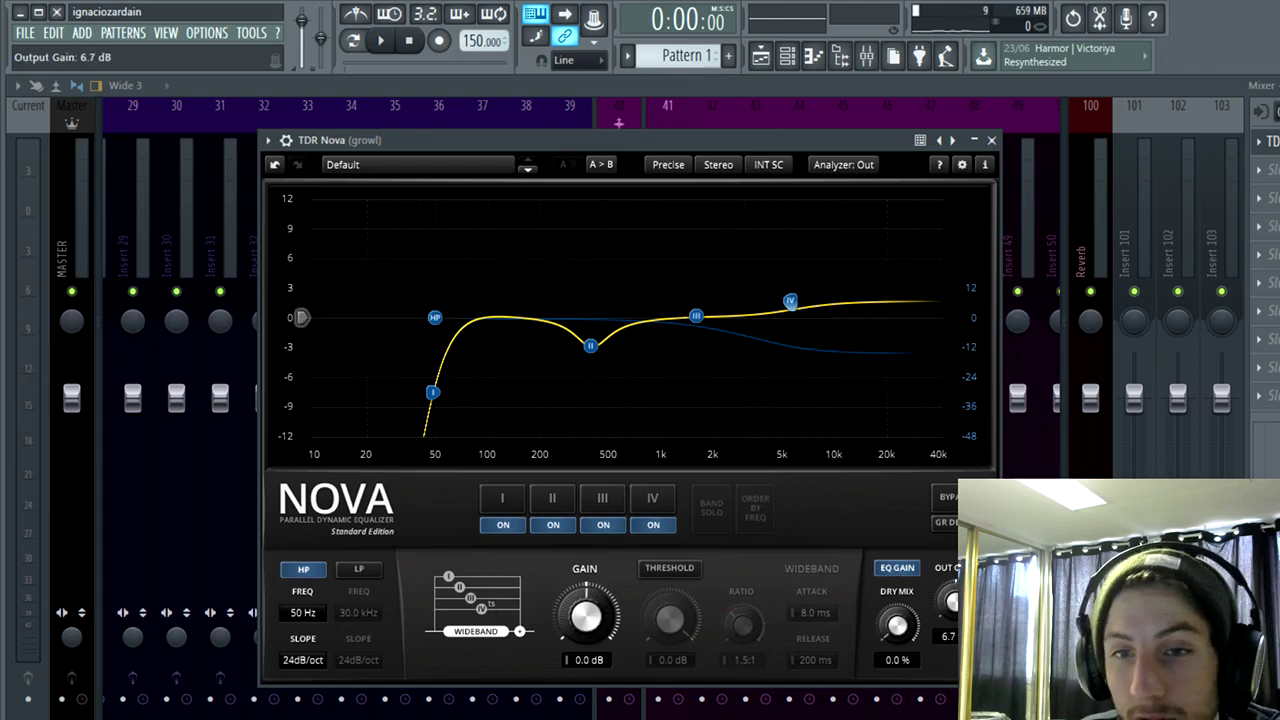
{"action": "left_click_drag", "start_coordinate": [903, 625], "coordinate": [903, 600]}
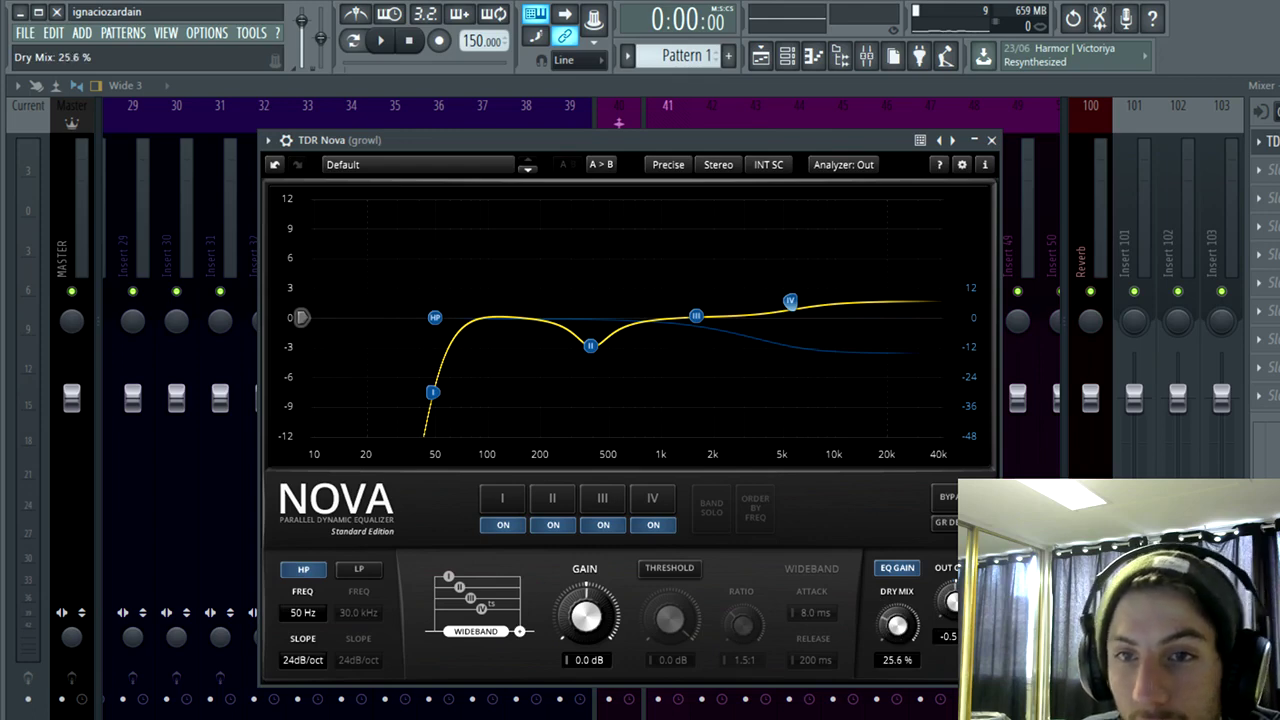
{"action": "left_click_drag", "start_coordinate": [897, 625], "coordinate": [897, 575]}
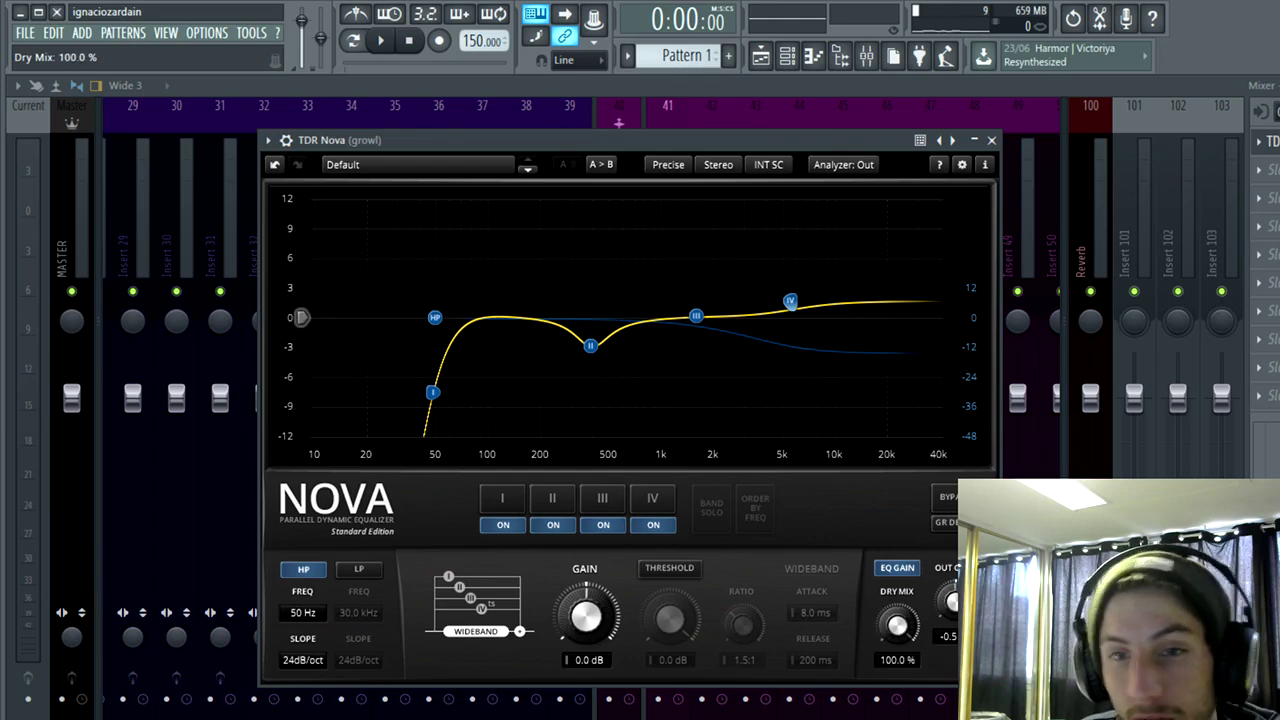
{"action": "left_click_drag", "start_coordinate": [897, 625], "coordinate": [900, 656]}
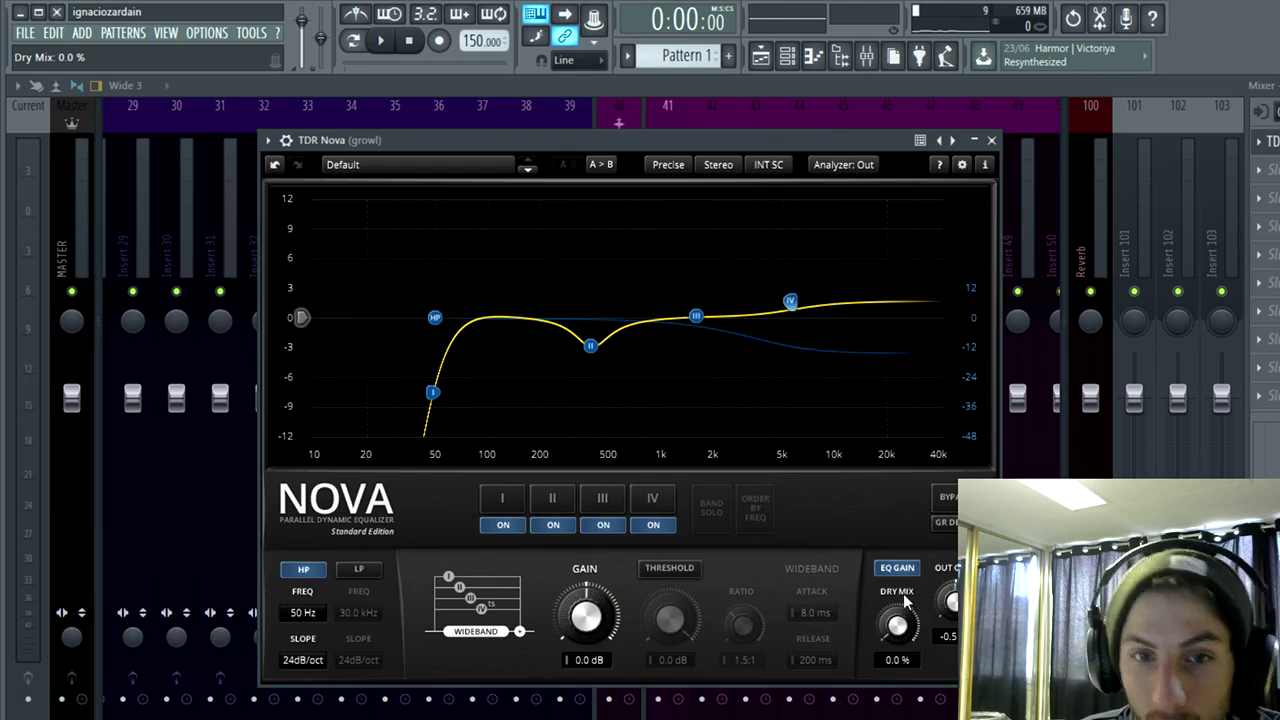
{"action": "left_click", "coordinate": [993, 140]}
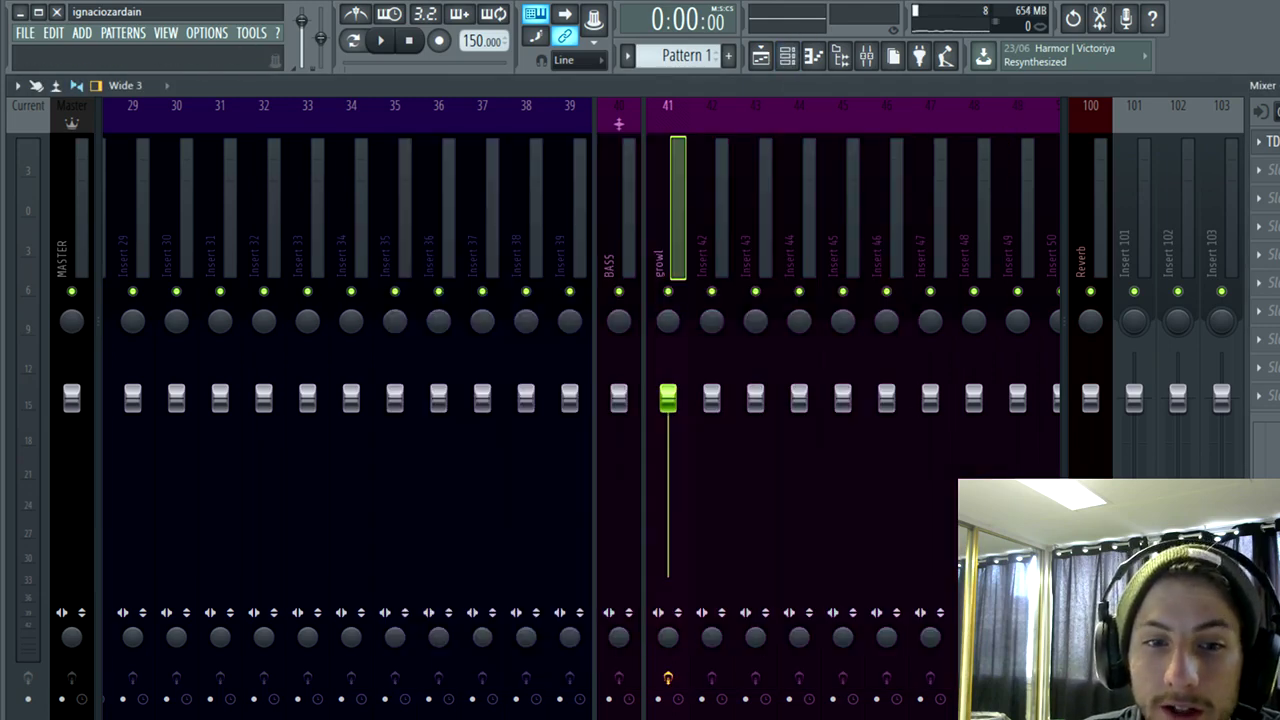
Step: Select the lead mixer track and open the lead channel's Serum synth to audition its sound, closing it again
{"action": "scroll", "coordinate": [230, 700], "scroll_direction": "left", "scroll_amount": 10}
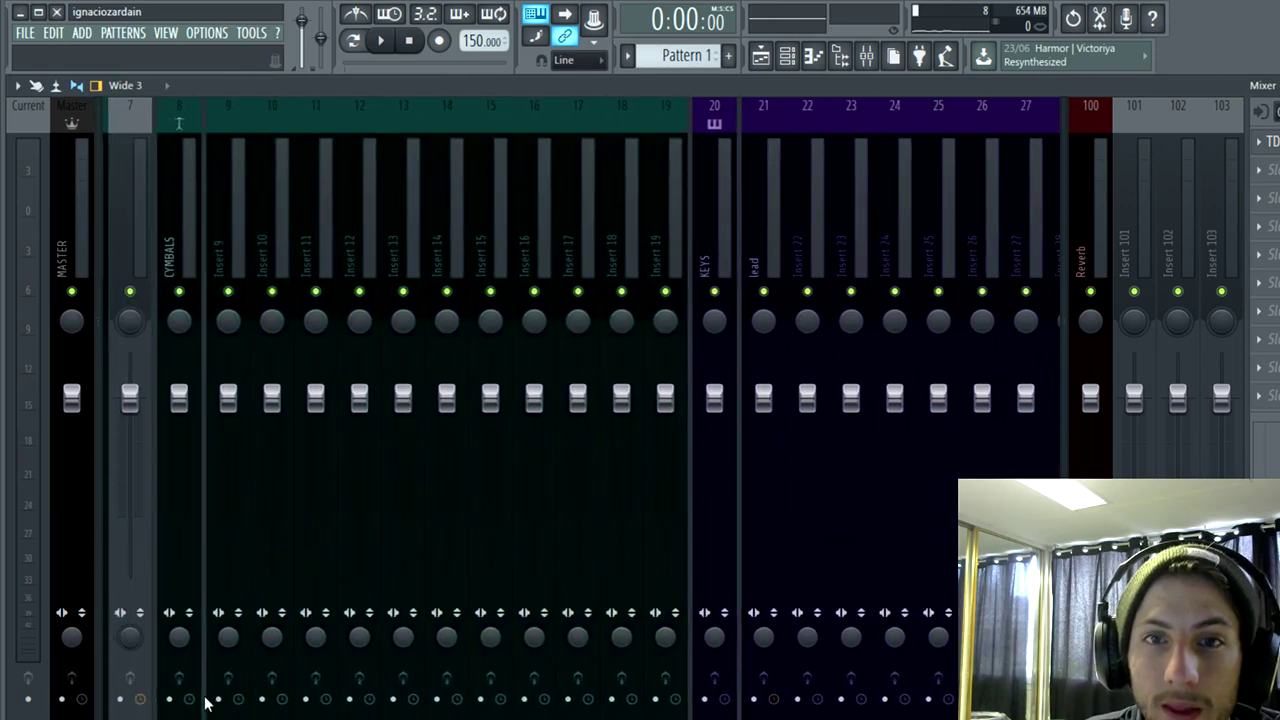
{"action": "left_click", "coordinate": [757, 190]}
{"action": "left_click", "coordinate": [787, 56]}
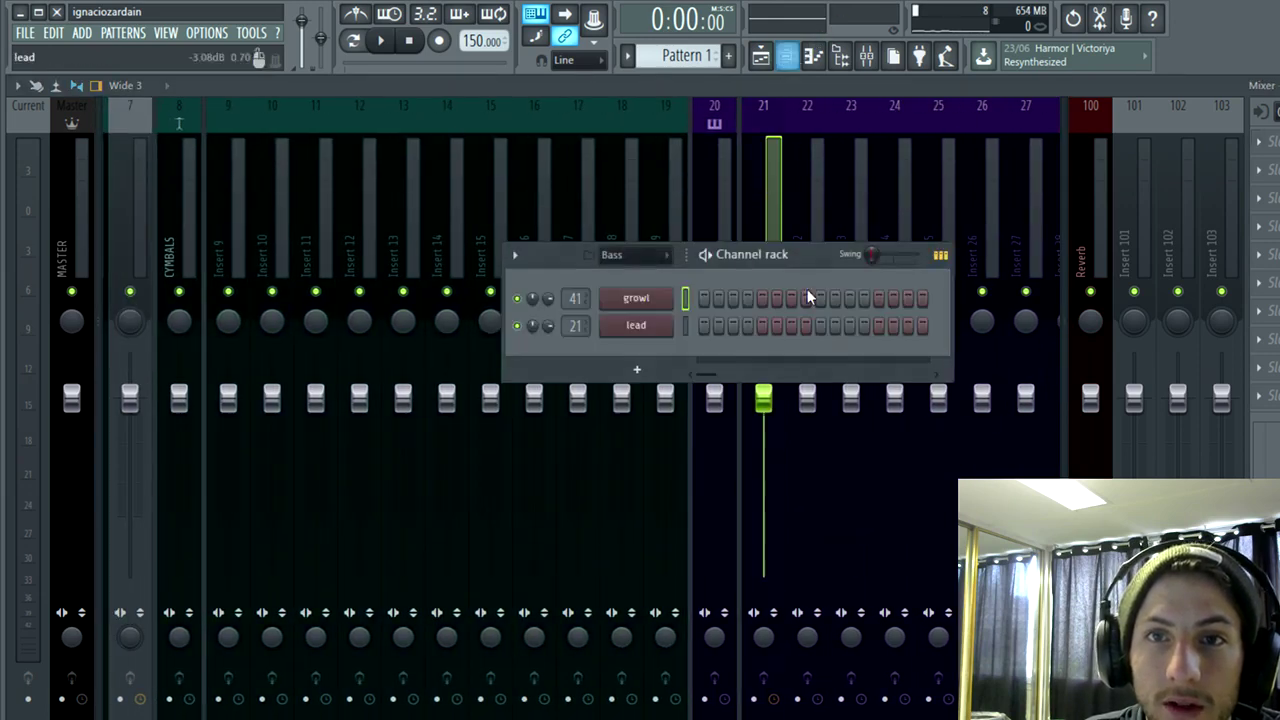
{"action": "left_click", "coordinate": [624, 327]}
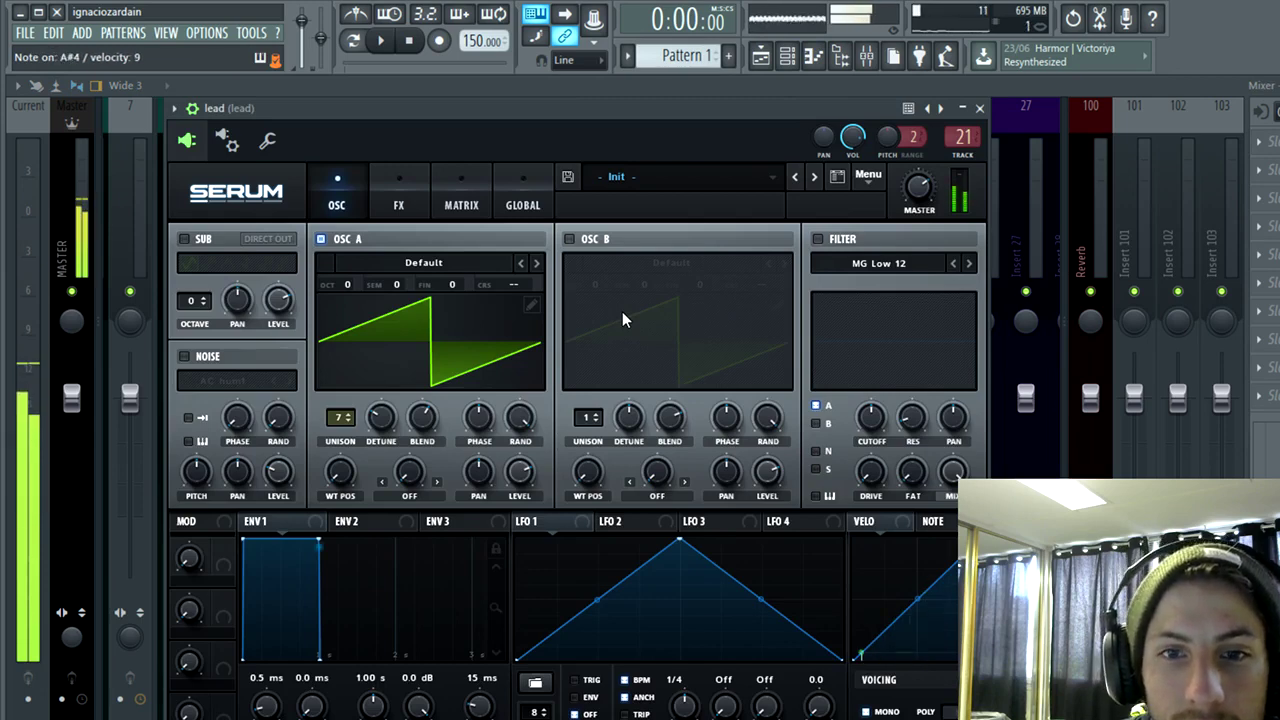
{"action": "left_click", "coordinate": [979, 108]}
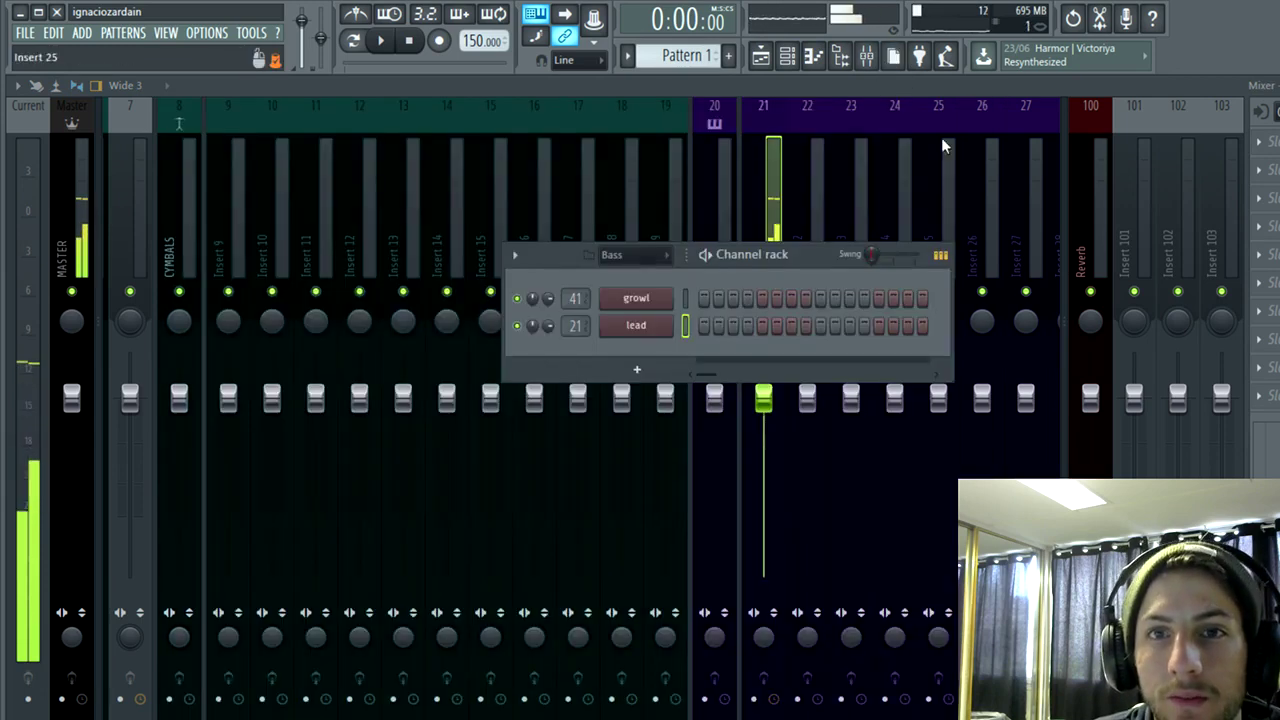
Step: Load TDR Nova from the plugin database into the lead track's first effect slot and set its analyzer to In
{"action": "key", "text": "F6"}
{"action": "key", "text": "alt+F8"}
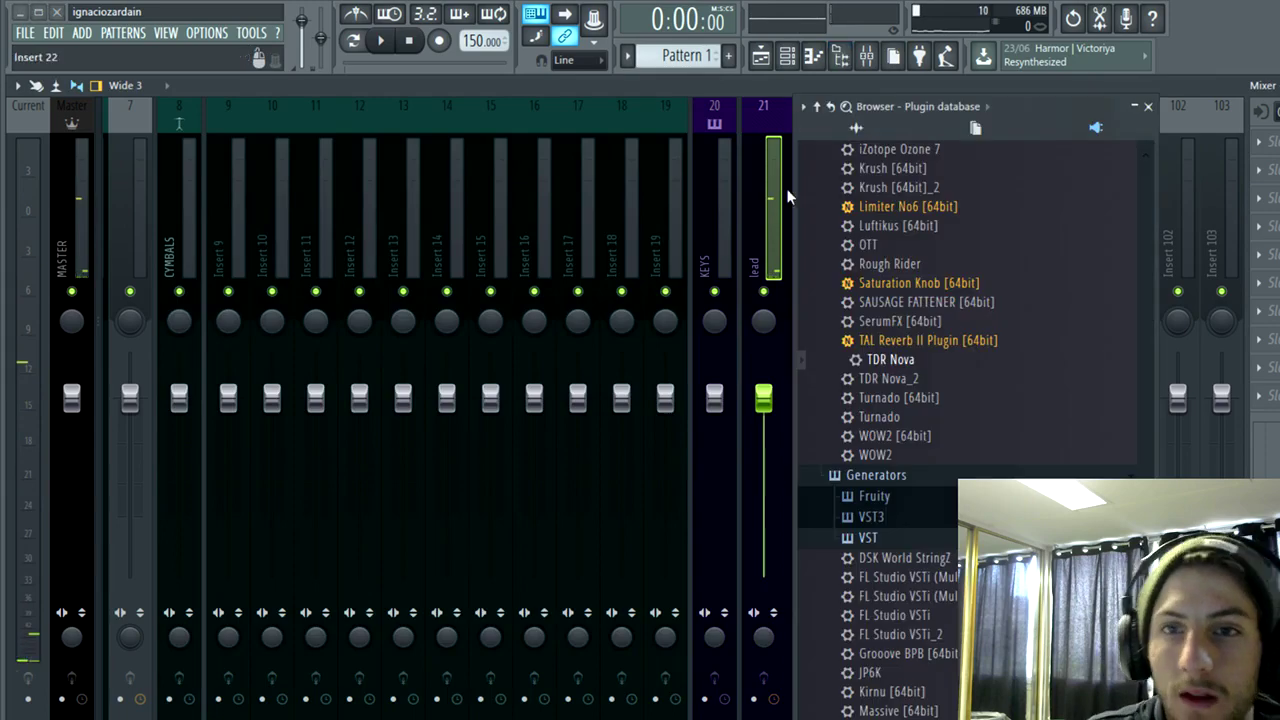
{"action": "left_click_drag", "start_coordinate": [903, 362], "coordinate": [1268, 141]}
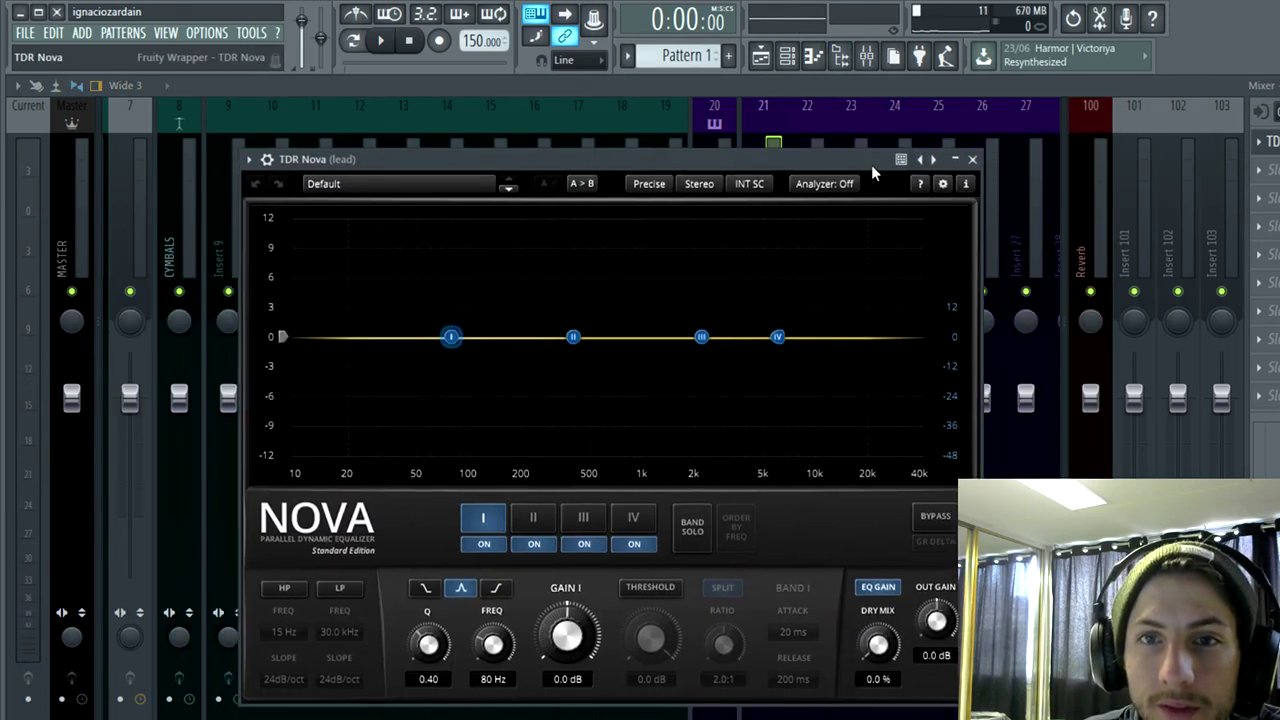
{"action": "left_click", "coordinate": [843, 182]}
{"action": "left_click", "coordinate": [852, 205]}
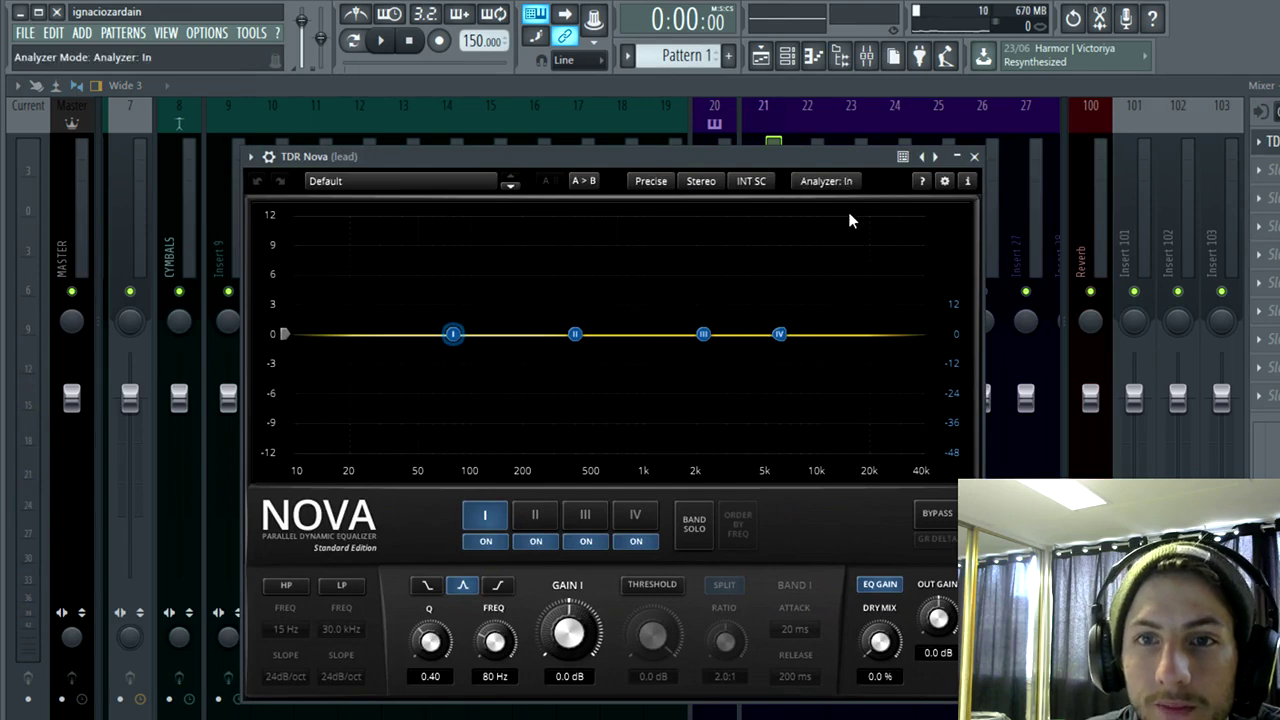
{"action": "left_click", "coordinate": [826, 181]}
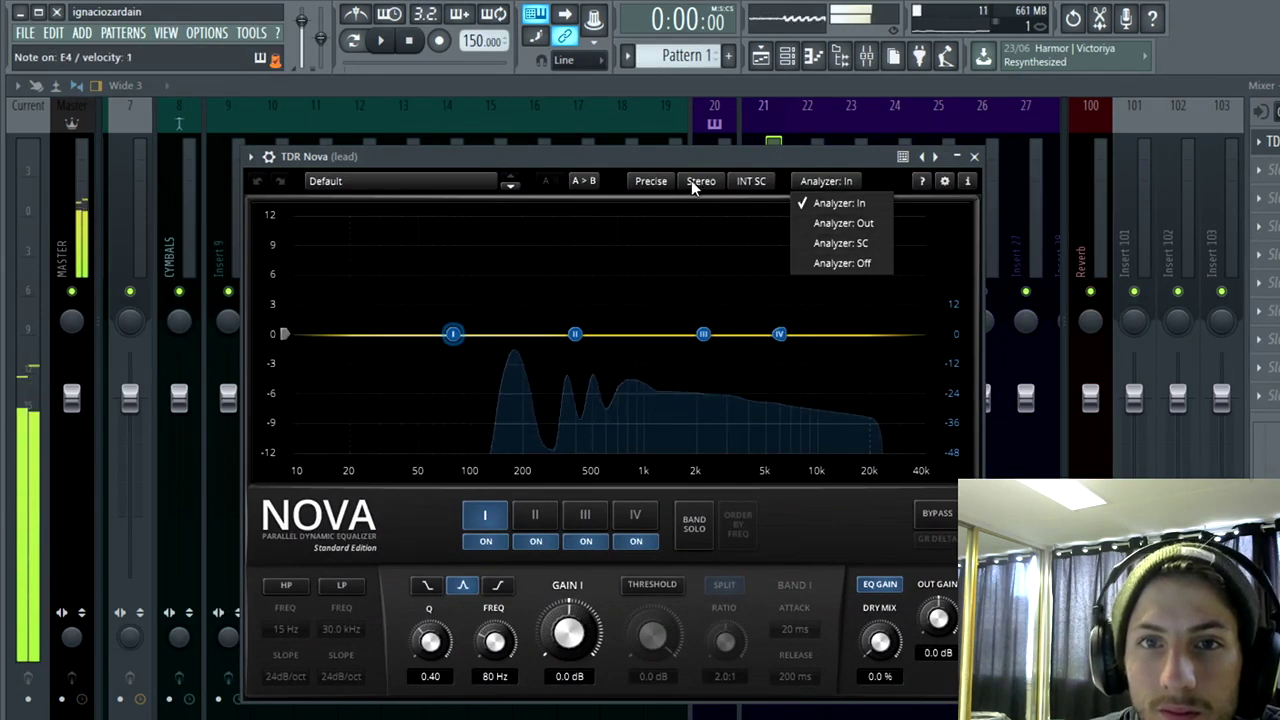
{"action": "left_click", "coordinate": [733, 146]}
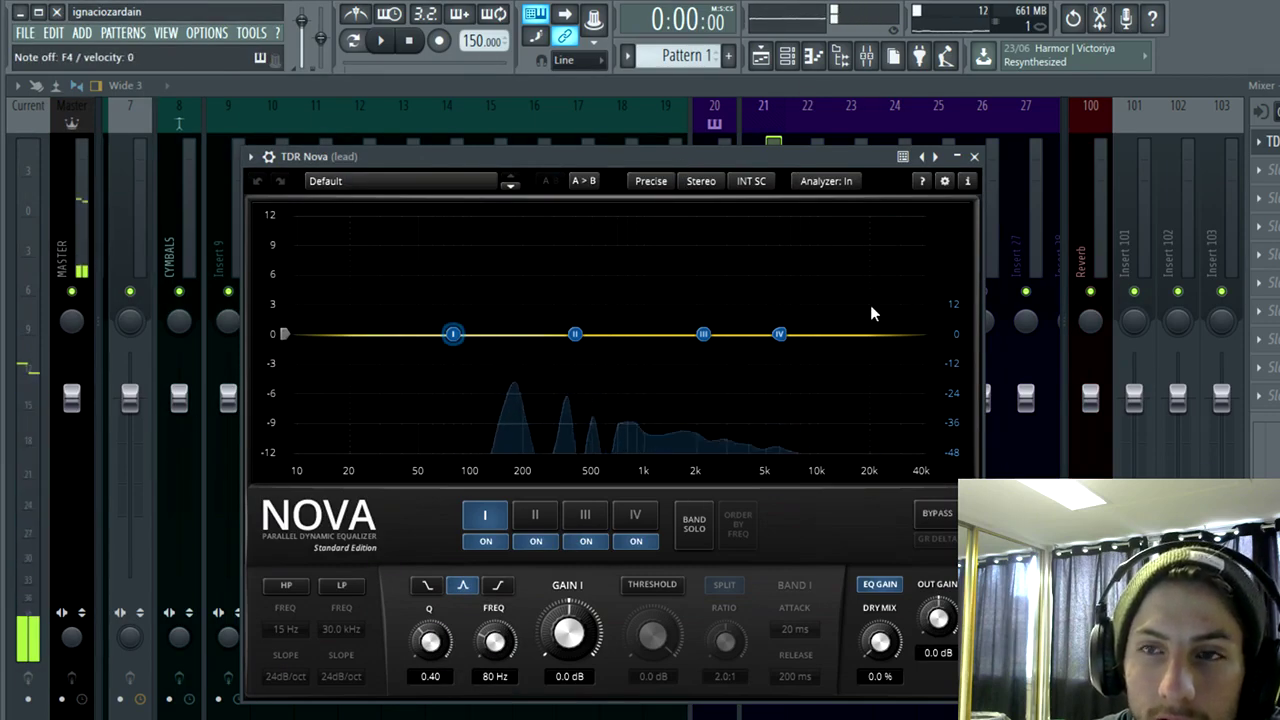
Step: Set band IV to -0.6 dB at 6.8 kHz and turn on the low-pass filter at 15.2 kHz
{"action": "mouse_move", "coordinate": [780, 334]}
{"action": "left_mouse_down"}
{"action": "mouse_move", "coordinate": [789, 354]}
{"action": "mouse_move", "coordinate": [789, 340]}
{"action": "left_mouse_up"}
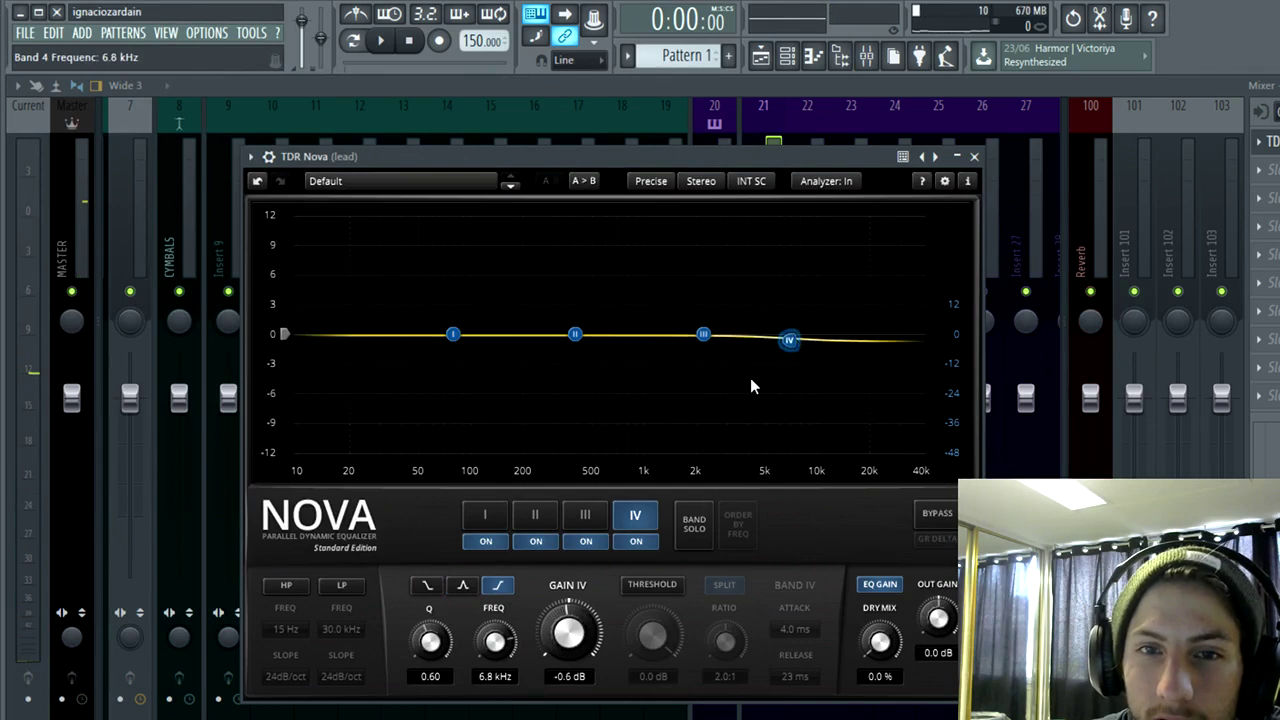
{"action": "left_click", "coordinate": [342, 585]}
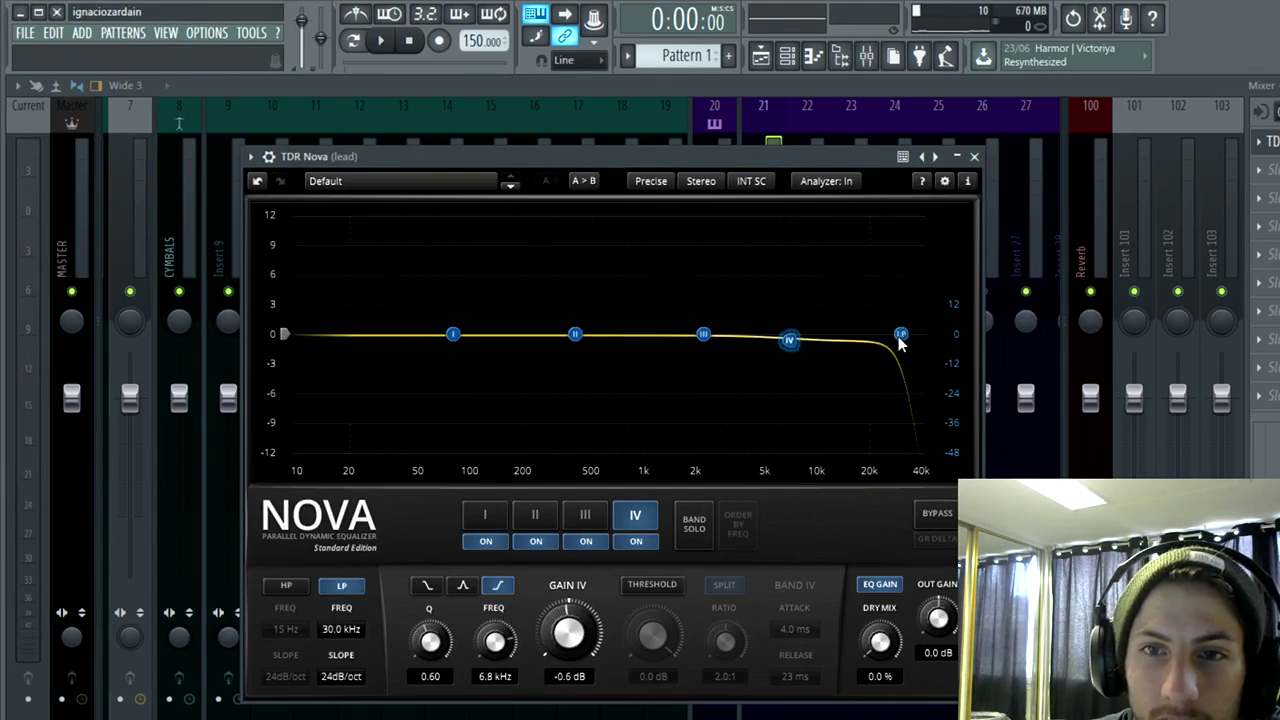
{"action": "left_click_drag", "start_coordinate": [900, 334], "coordinate": [849, 334]}
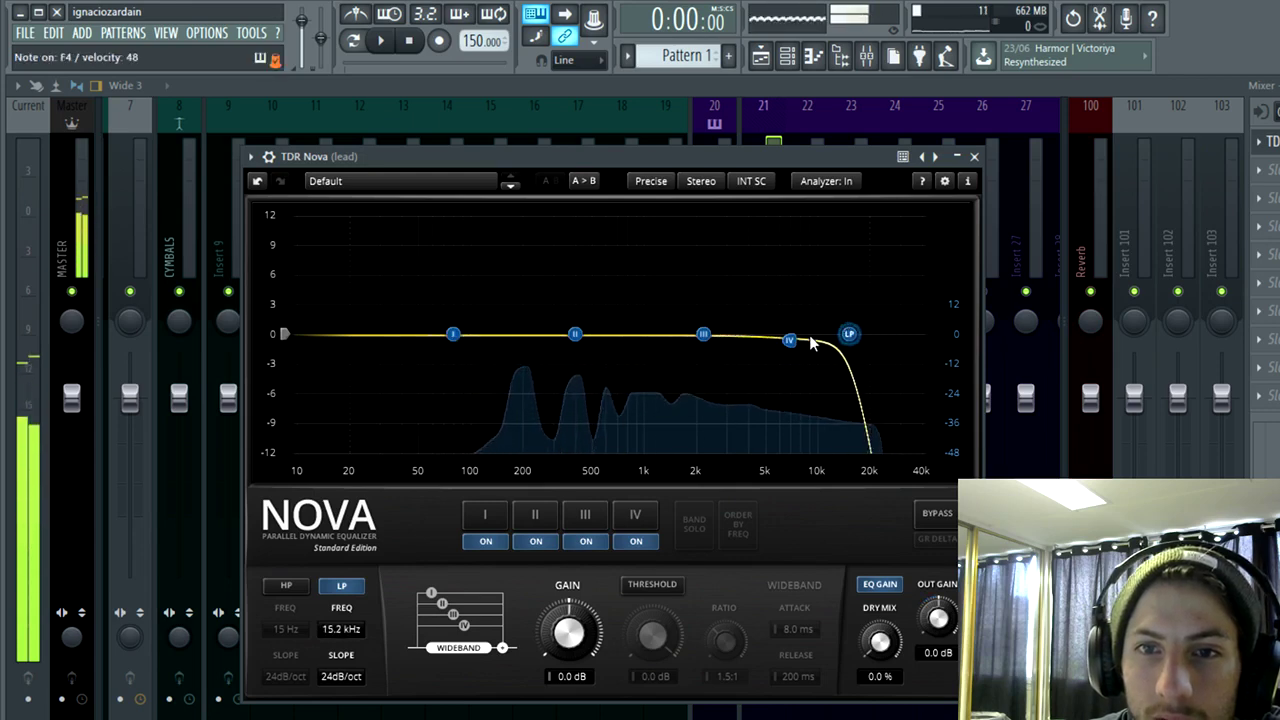
Step: Enable dynamic processing on the lead's band IV with a -10.8 dB threshold and a 3.2:1 ratio
{"action": "left_click", "coordinate": [789, 340]}
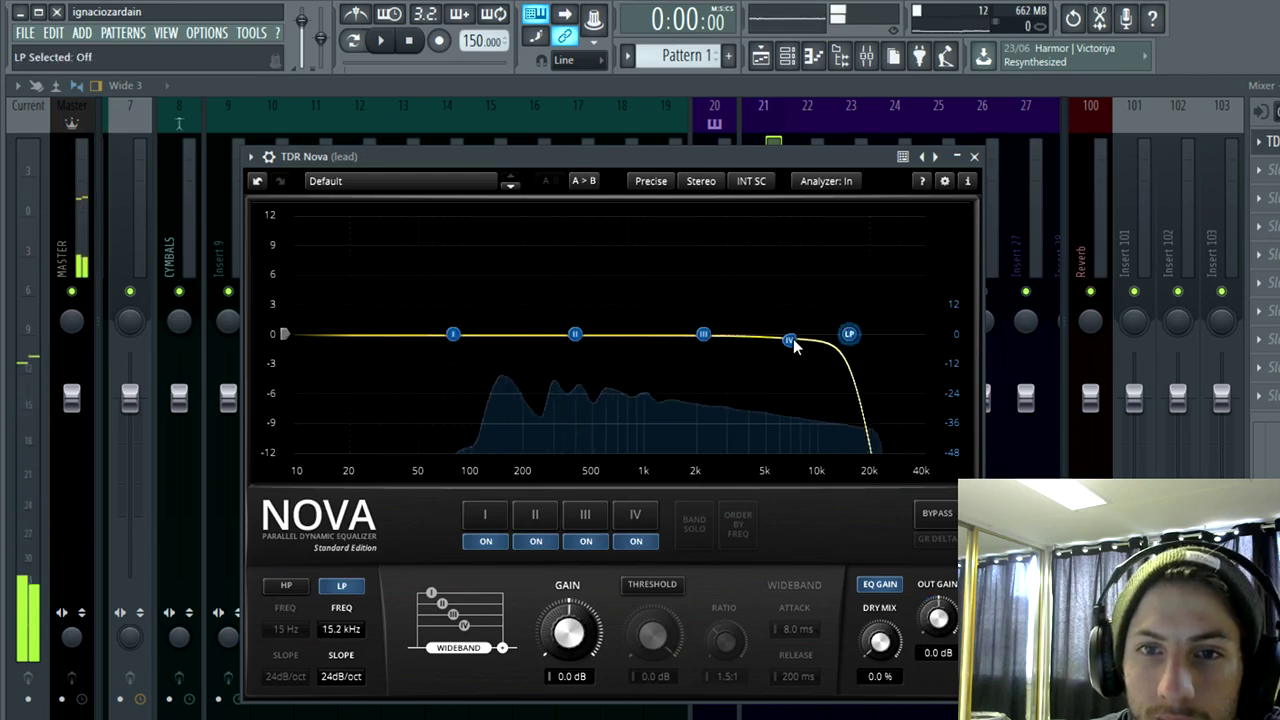
{"action": "left_click", "coordinate": [654, 584]}
{"action": "left_click_drag", "start_coordinate": [652, 637], "coordinate": [652, 665]}
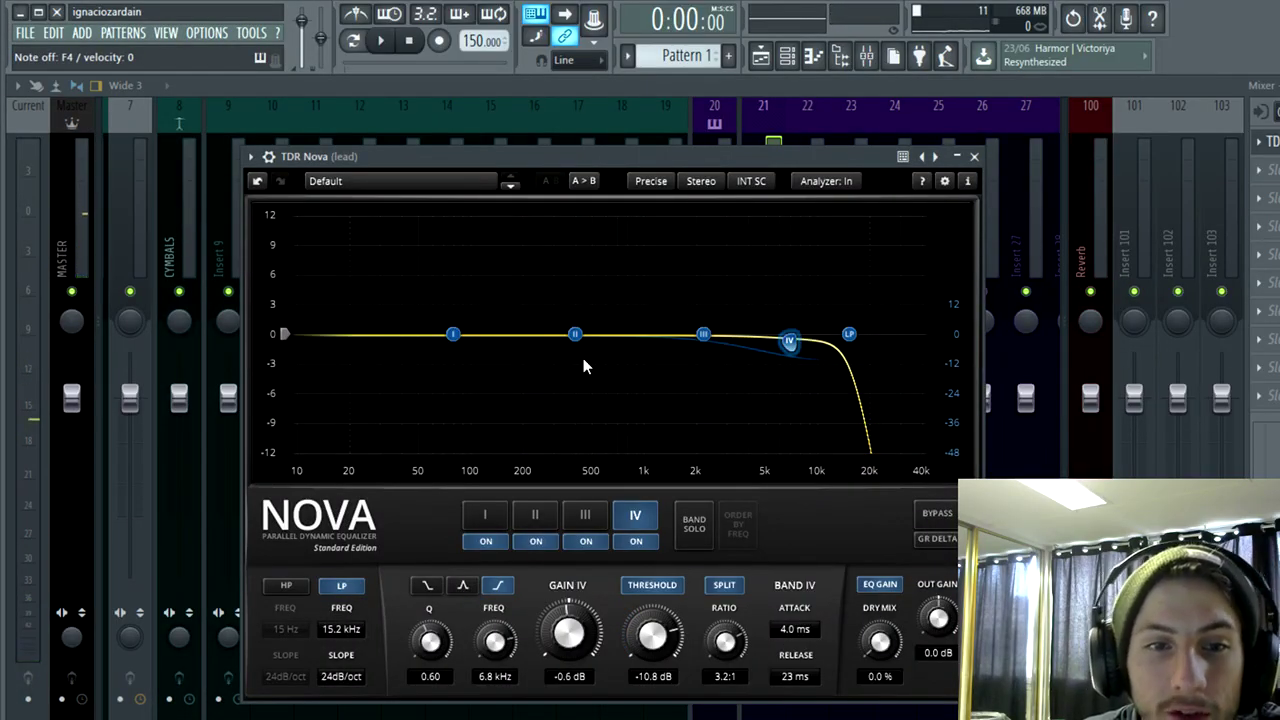
Step: Set band I to about -7 dB near 90 Hz, band II to about 3 dB near 1.4 kHz, and band III to -4.8 dB at 2098 Hz
{"action": "left_click_drag", "start_coordinate": [453, 334], "coordinate": [464, 405]}
{"action": "left_click_drag", "start_coordinate": [574, 334], "coordinate": [695, 385]}
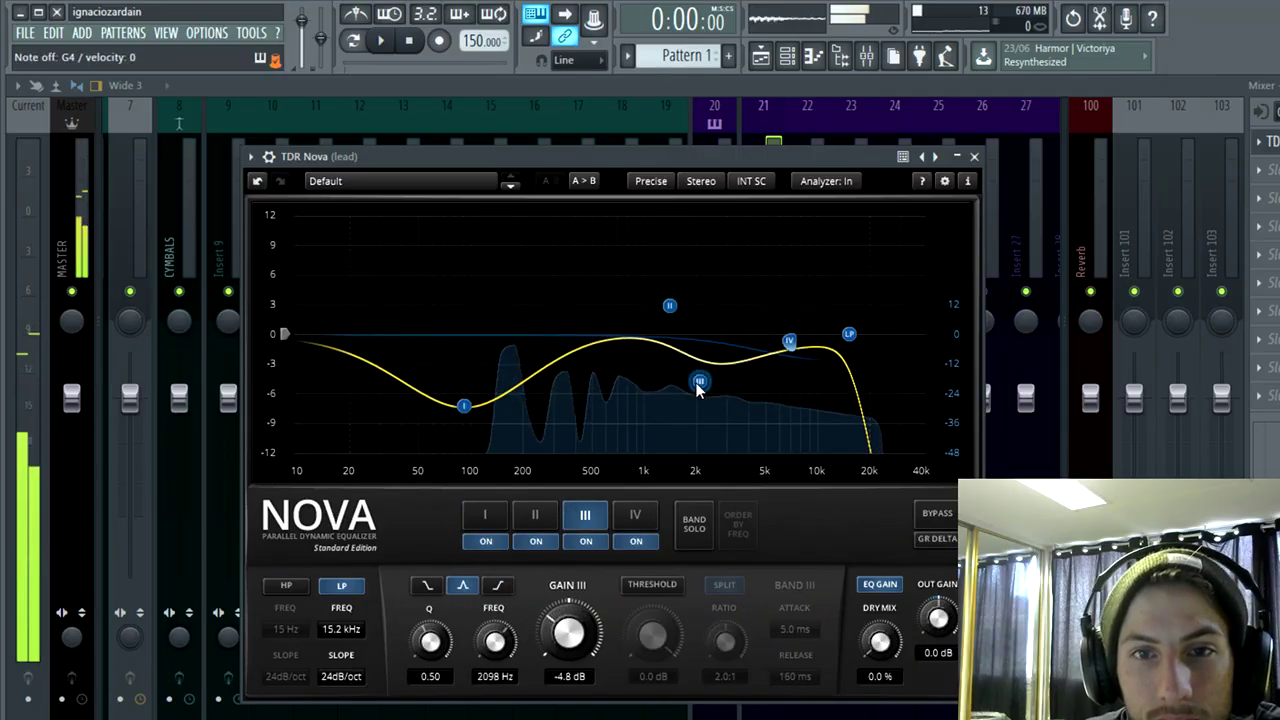
Step: Enable dynamic processing on band III with a -5.8 dB threshold and a 3.8:1 ratio, and shorten its attack slightly
{"action": "left_click", "coordinate": [652, 584]}
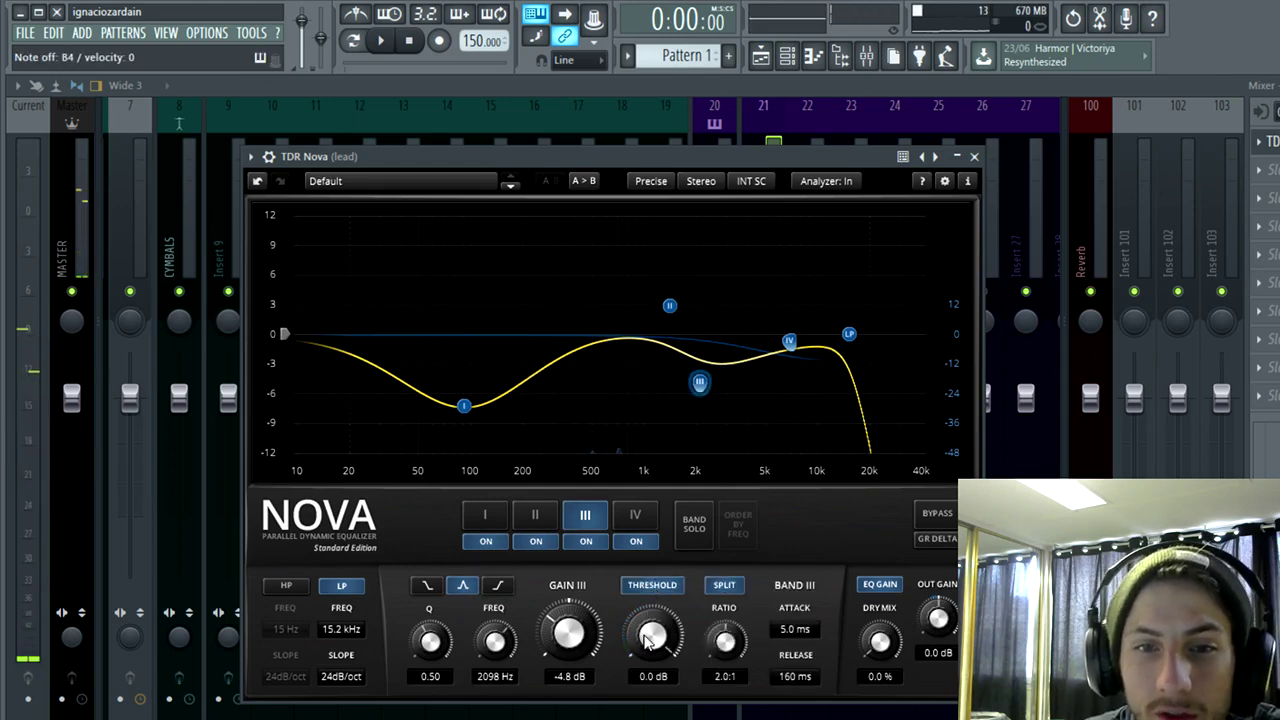
{"action": "left_click_drag", "start_coordinate": [645, 643], "coordinate": [645, 668]}
{"action": "left_click_drag", "start_coordinate": [724, 641], "coordinate": [724, 618]}
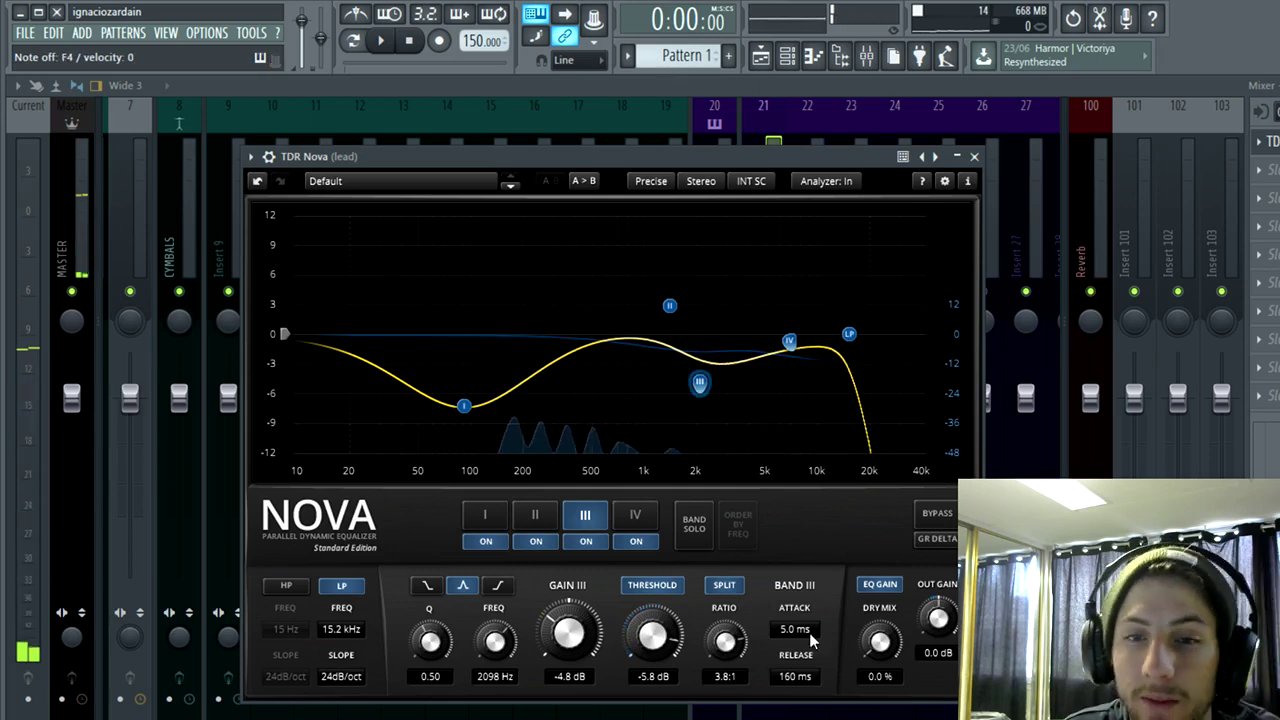
{"action": "scroll", "coordinate": [798, 630], "scroll_direction": "down", "scroll_amount": 3}
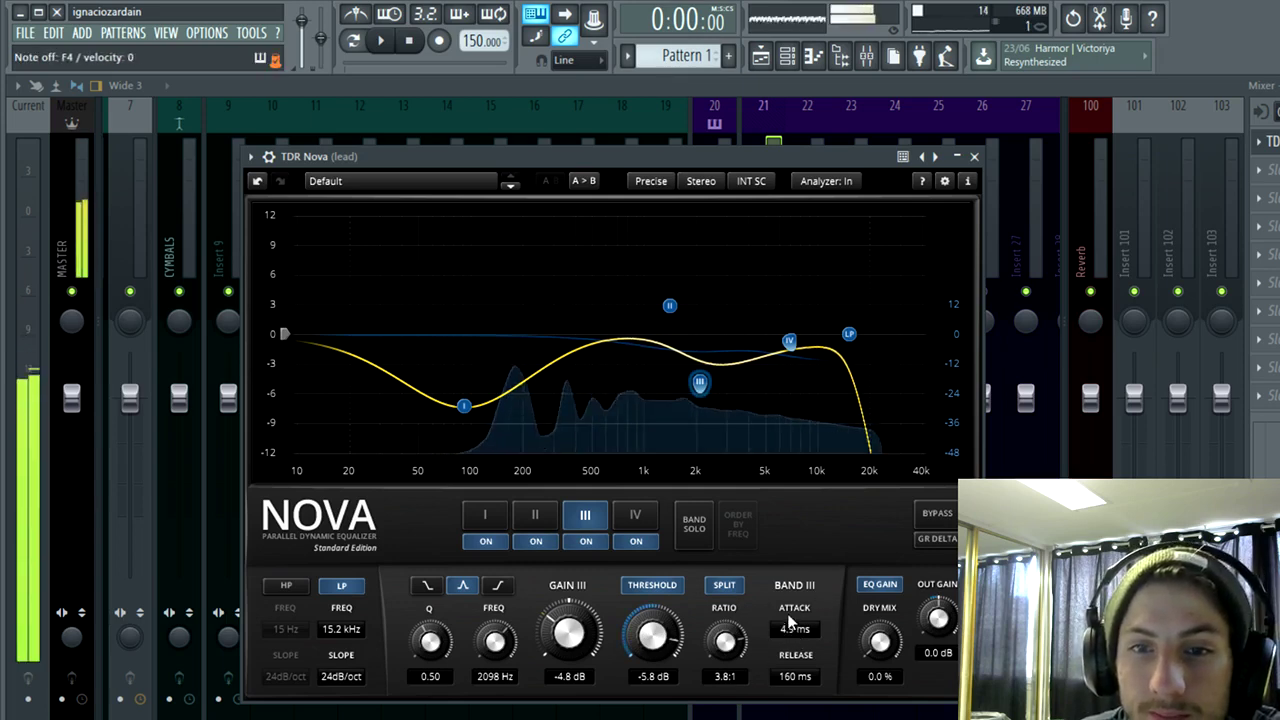
Step: Select the wideband section and lower its gain to -4.8 dB
{"action": "left_click", "coordinate": [794, 583]}
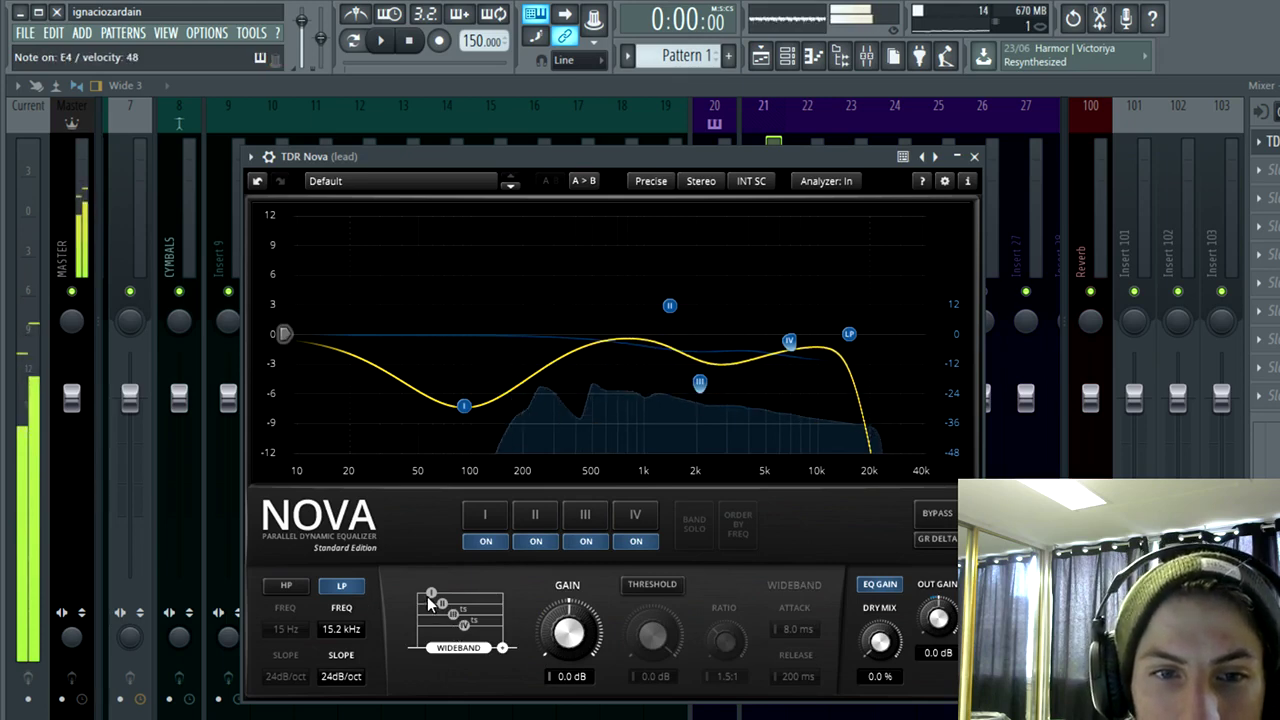
{"action": "scroll", "coordinate": [567, 632], "scroll_direction": "down", "scroll_amount": 1}
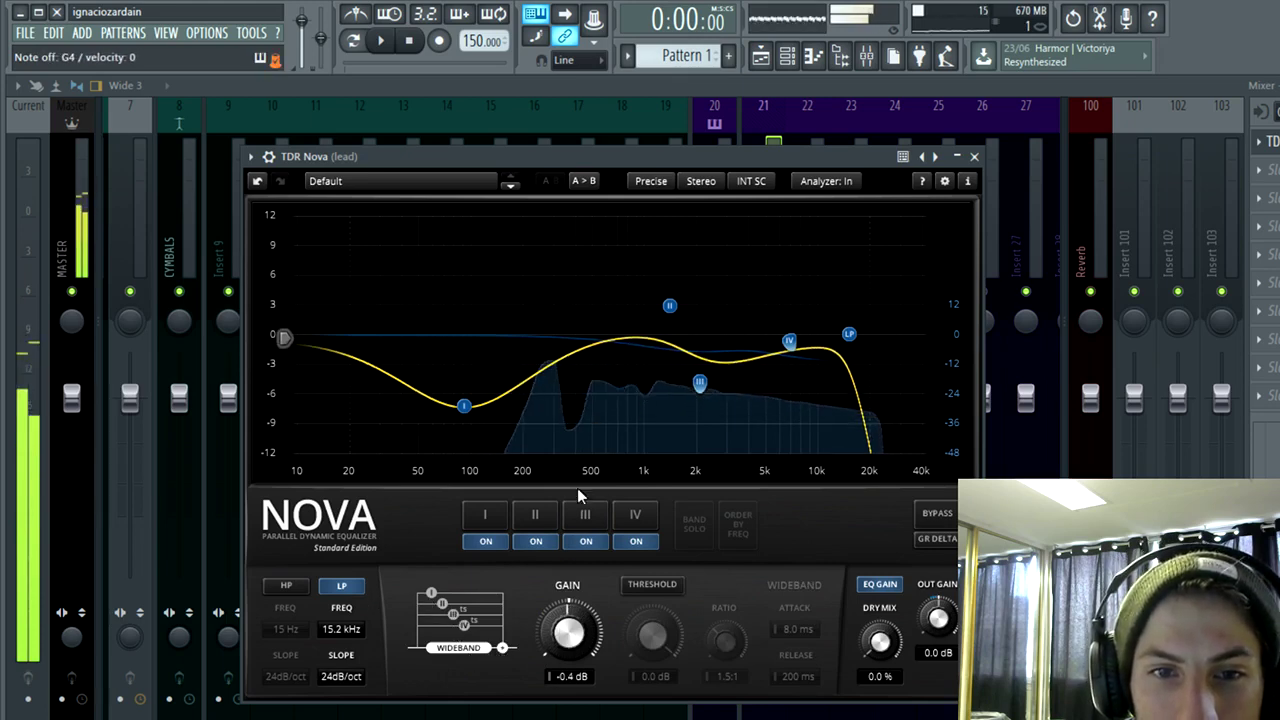
{"action": "left_click_drag", "start_coordinate": [465, 352], "coordinate": [464, 385]}
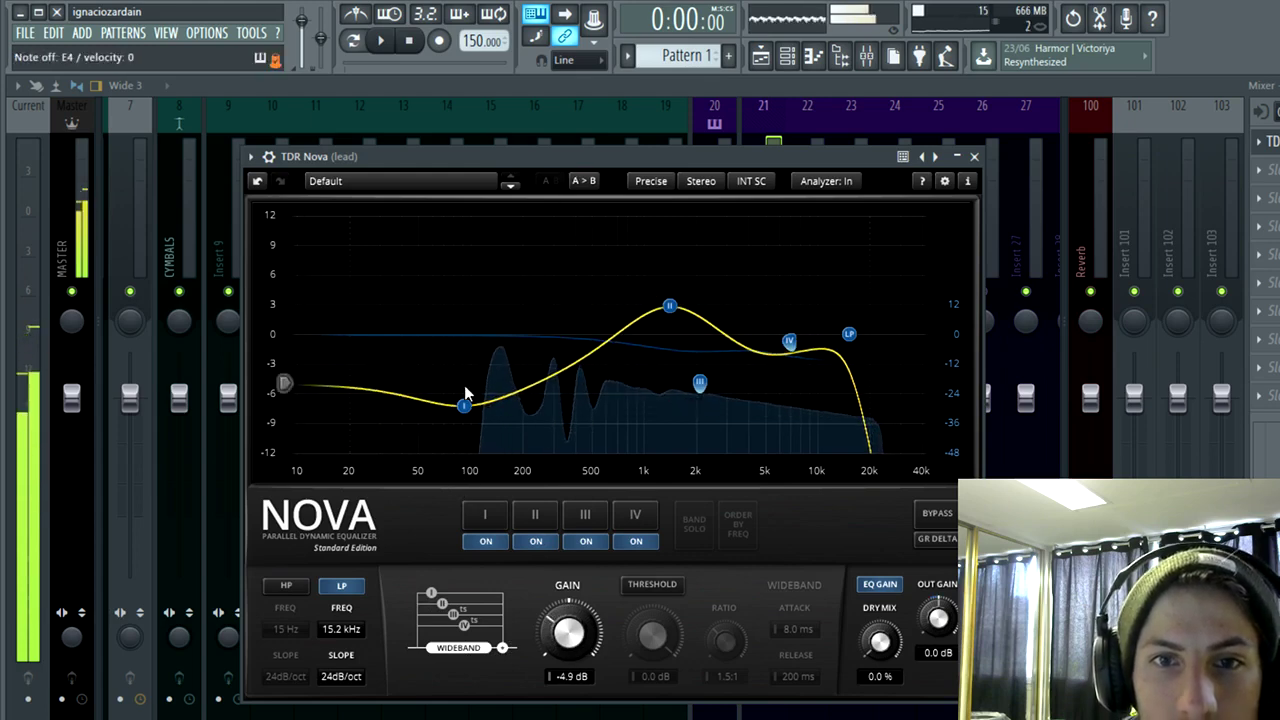
Step: Bypass the equalizer and re-enable it to compare the lead's unprocessed and processed sound
{"action": "left_click", "coordinate": [940, 515]}
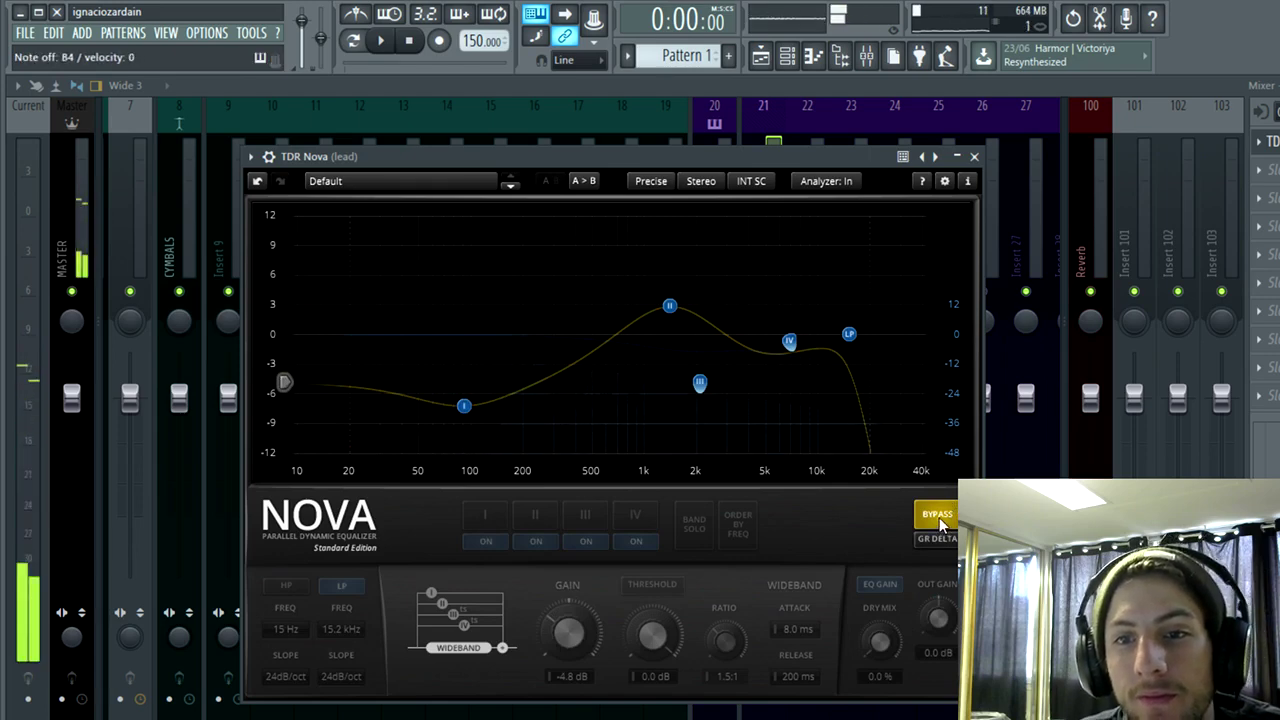
{"action": "left_click", "coordinate": [938, 518]}
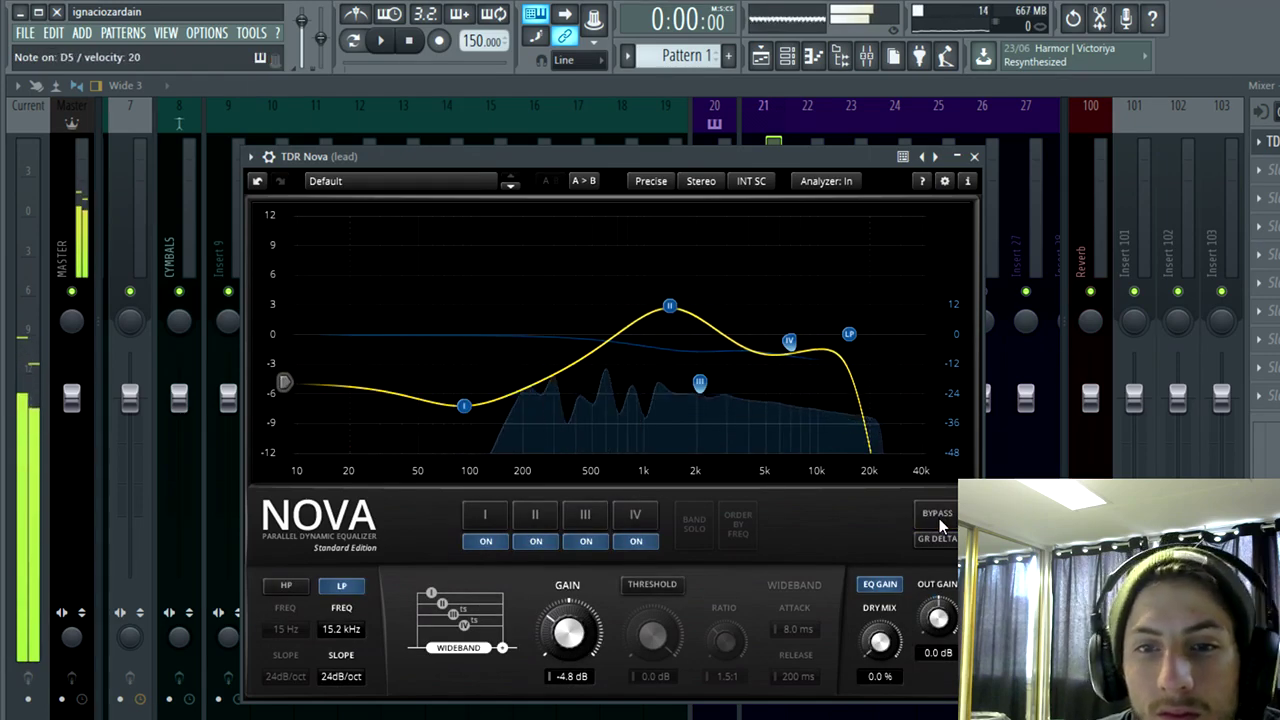
Step: Close the lead's TDR Nova window and the mixer, and switch to OBS
{"action": "mouse_move", "coordinate": [810, 165]}
{"action": "left_mouse_down"}
{"action": "mouse_move", "coordinate": [825, 129]}
{"action": "mouse_move", "coordinate": [815, 140]}
{"action": "left_mouse_up"}
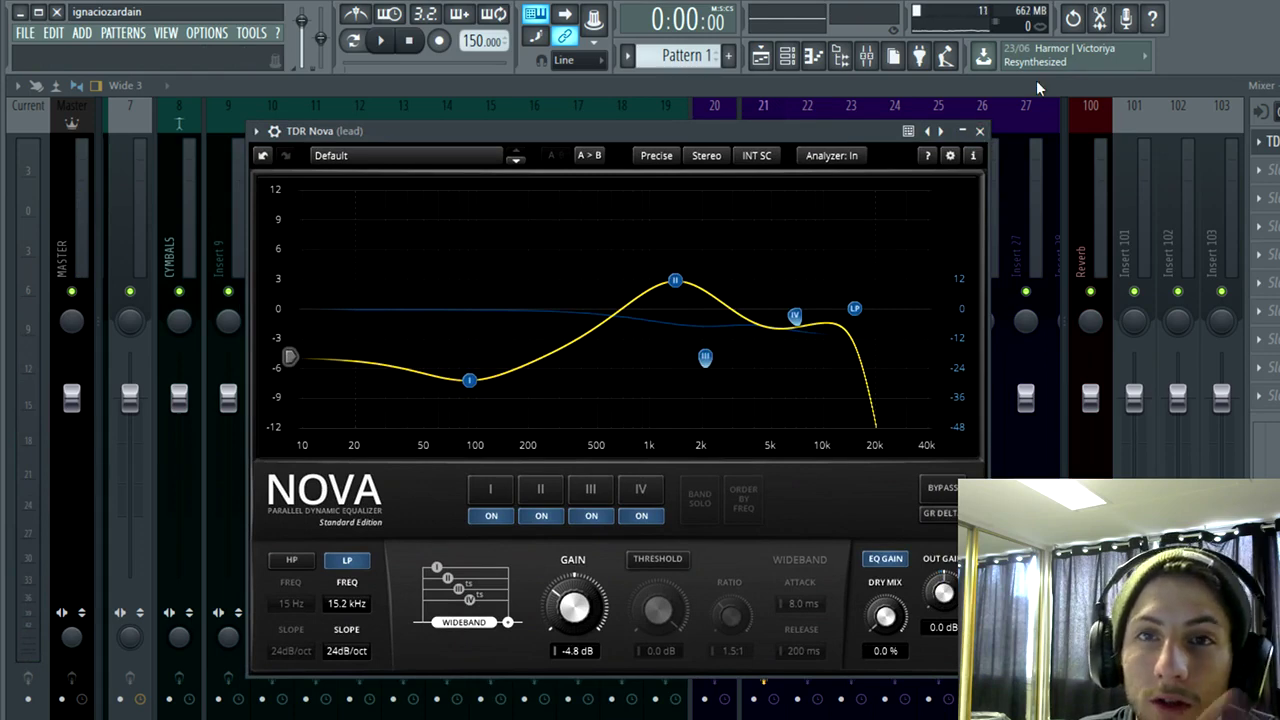
{"action": "left_click", "coordinate": [977, 129]}
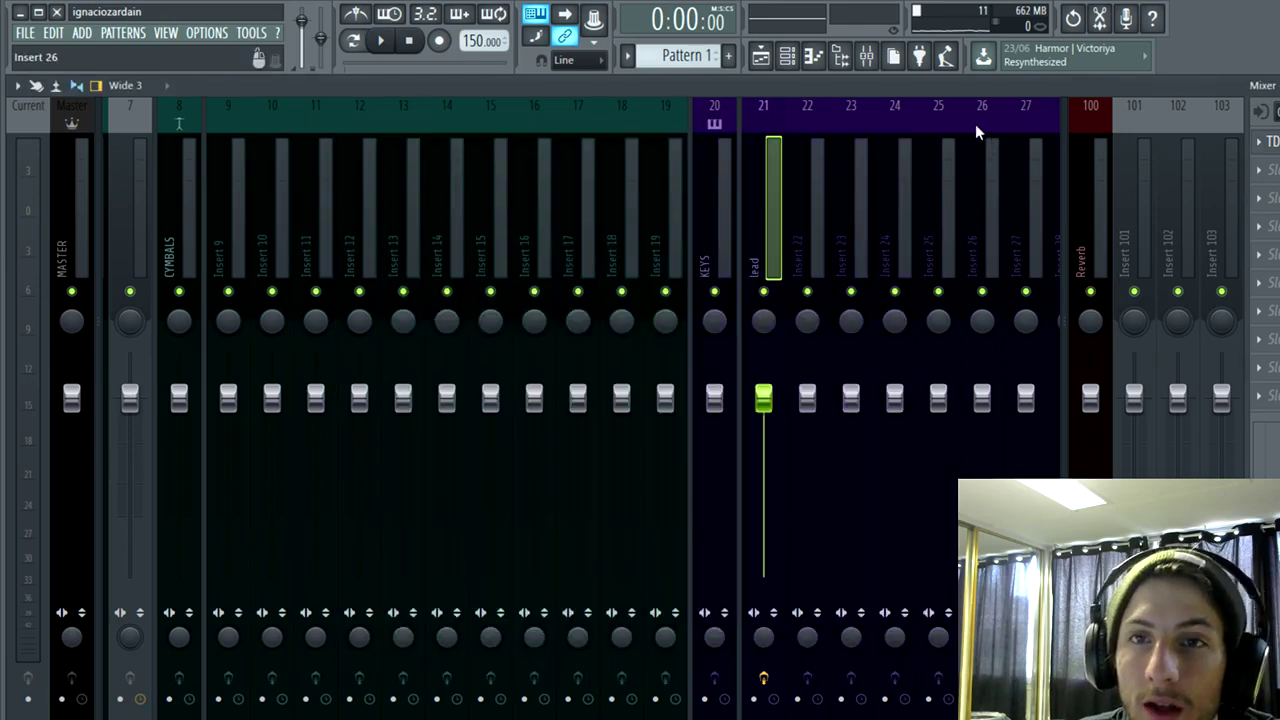
{"action": "key", "text": "Escape"}
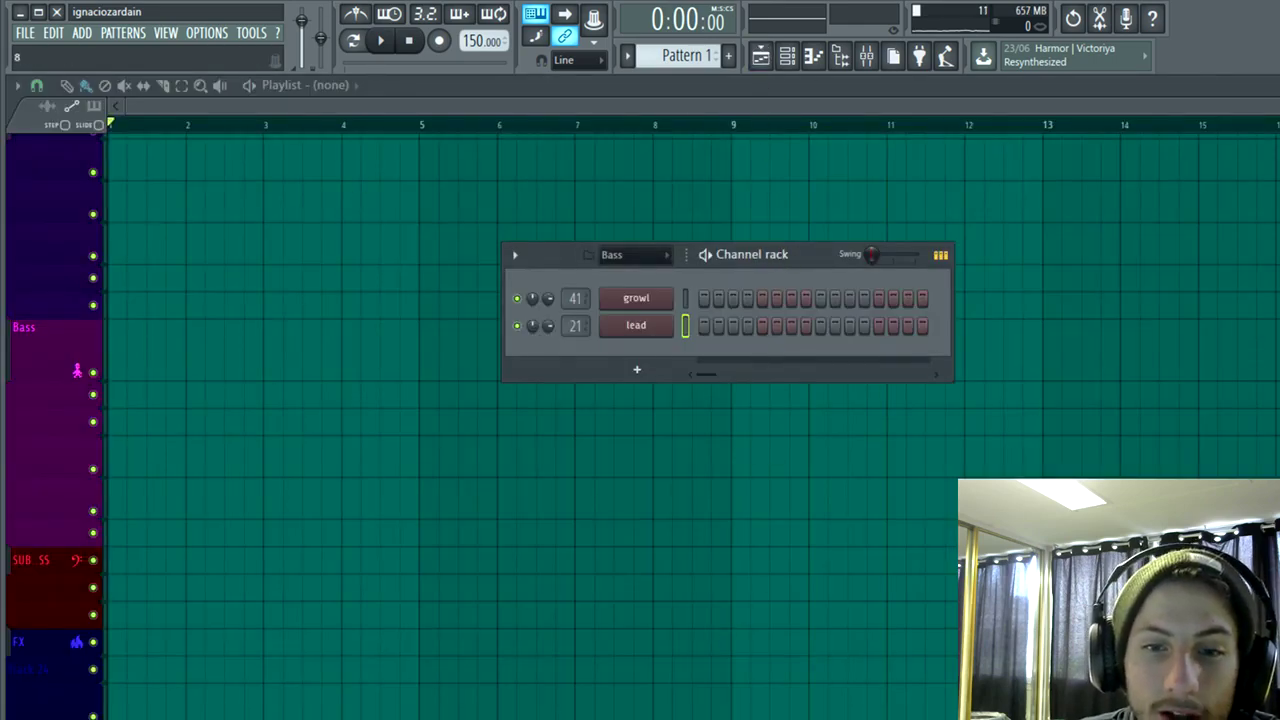
{"action": "key", "text": "alt+Tab"}
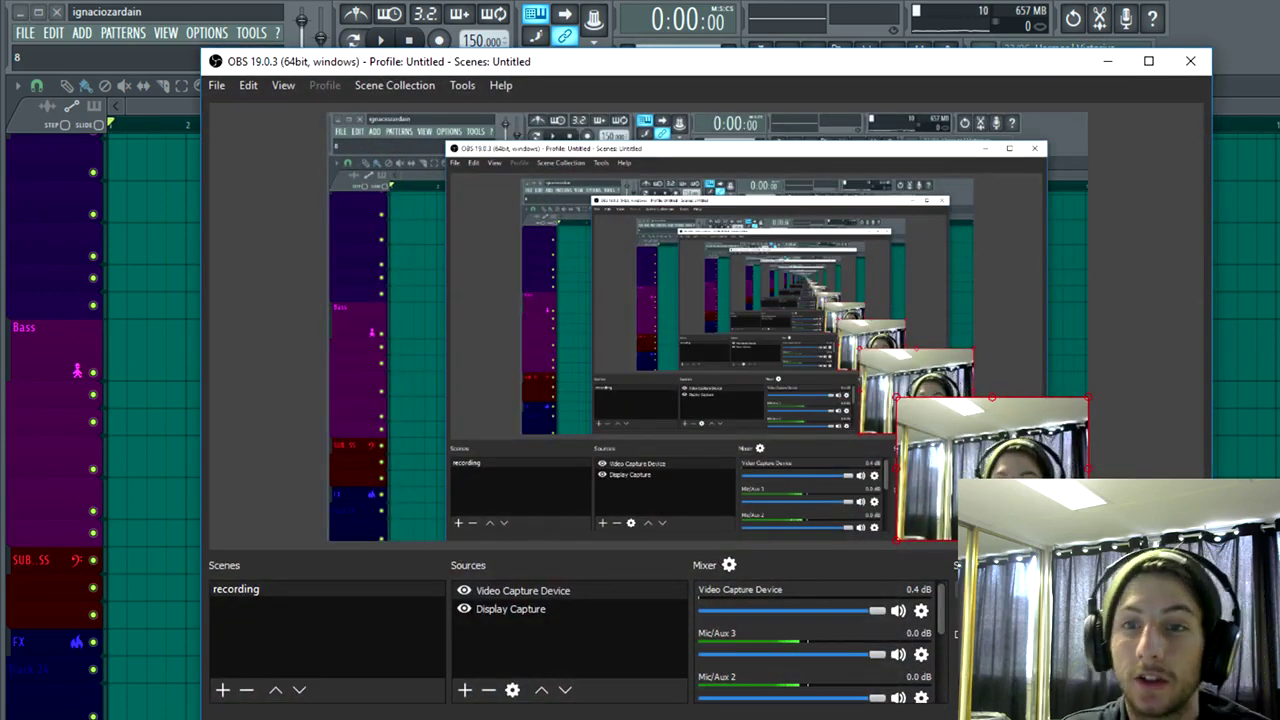